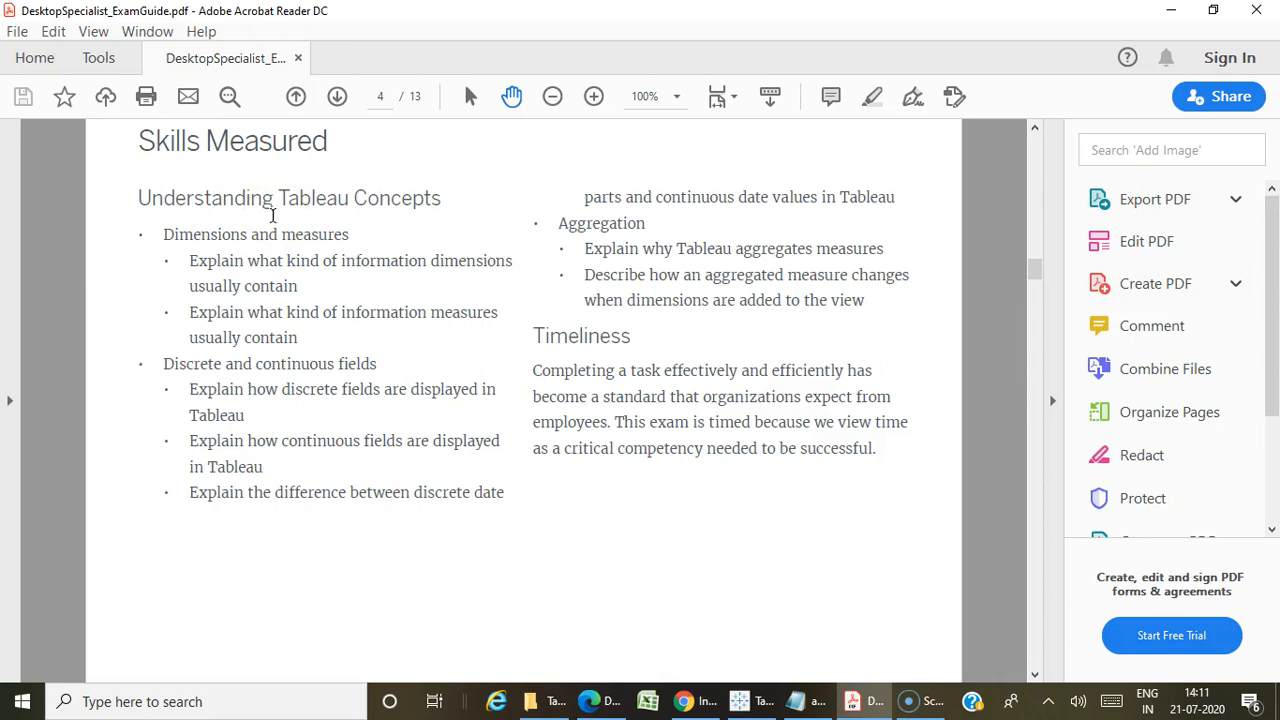
pyautogui.click(269, 203)
pyautogui.click(270, 202)
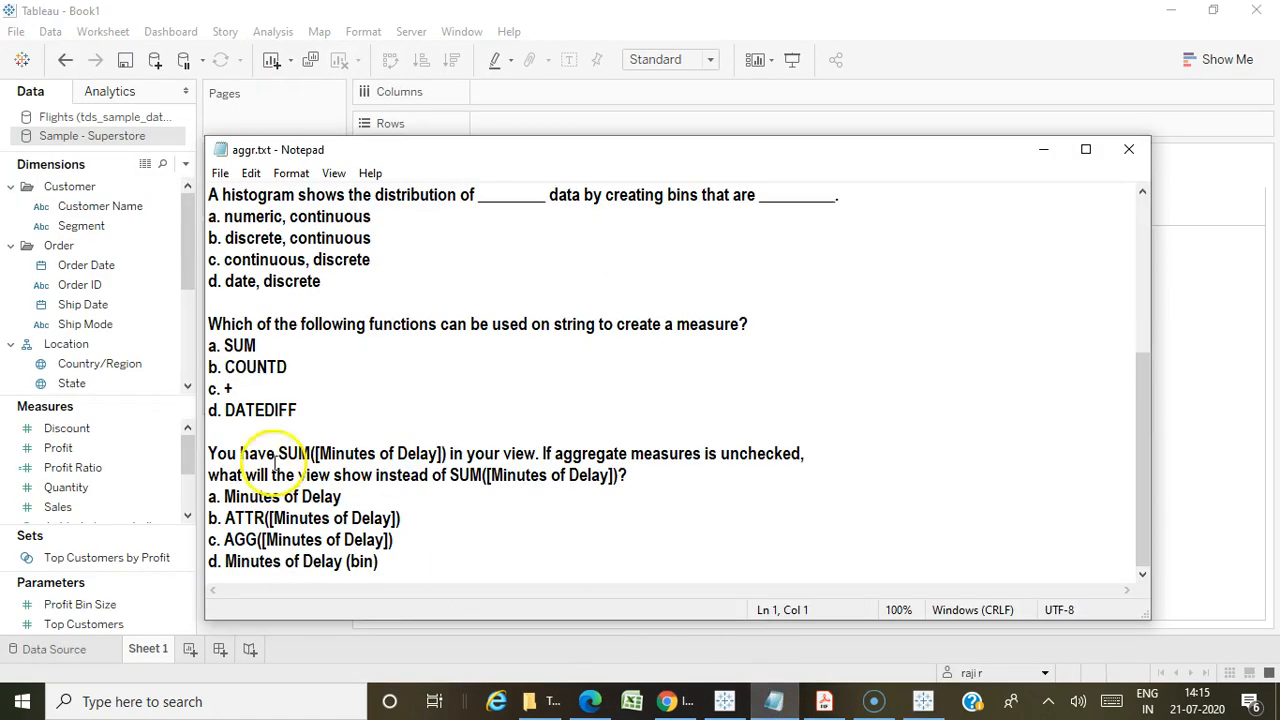
# Maximize the aggr.txt question list and review it from the first question alongside the exam guide's Skills Measured page.
pyautogui.click(1086, 150)
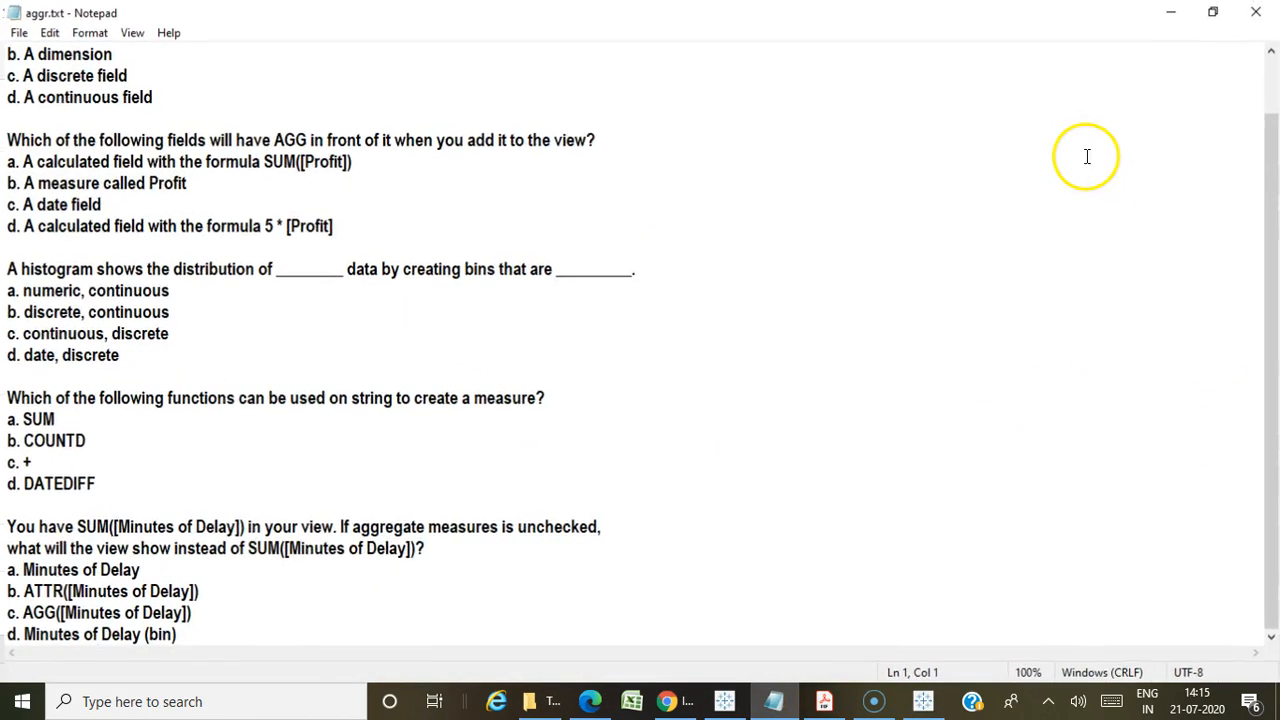
pyautogui.scroll(1, 686, 400)
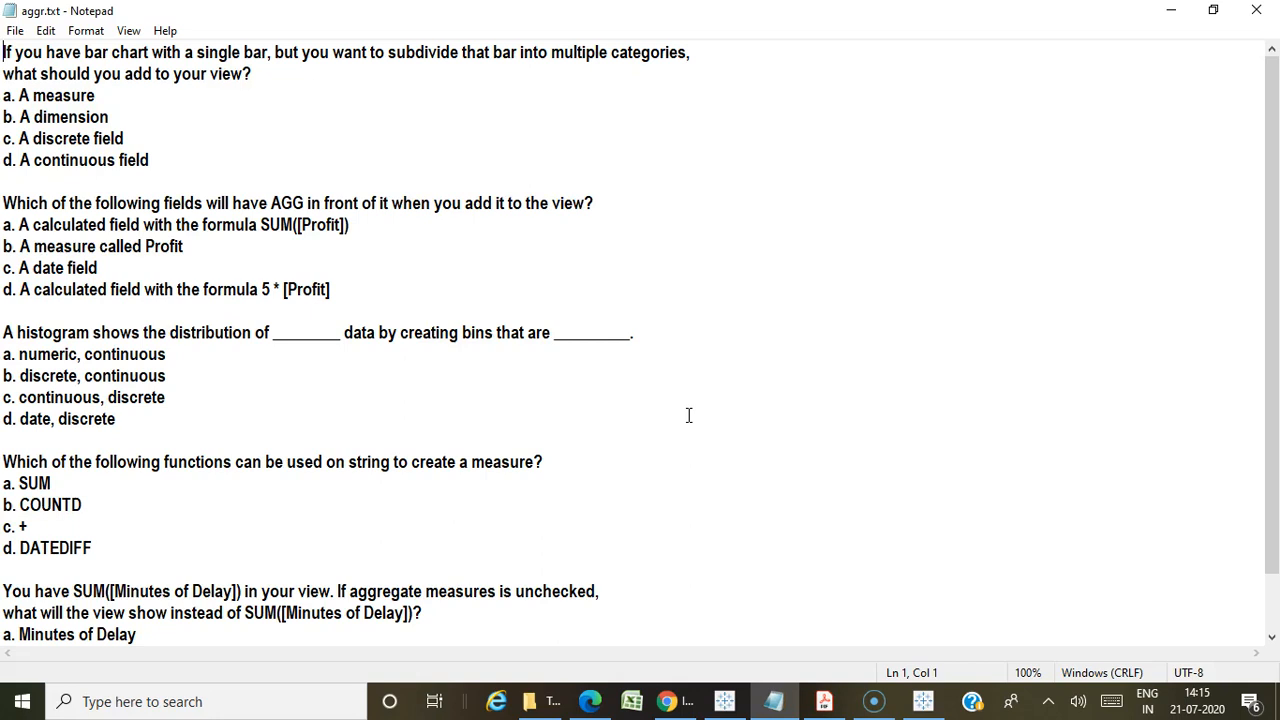
pyautogui.click(824, 701)
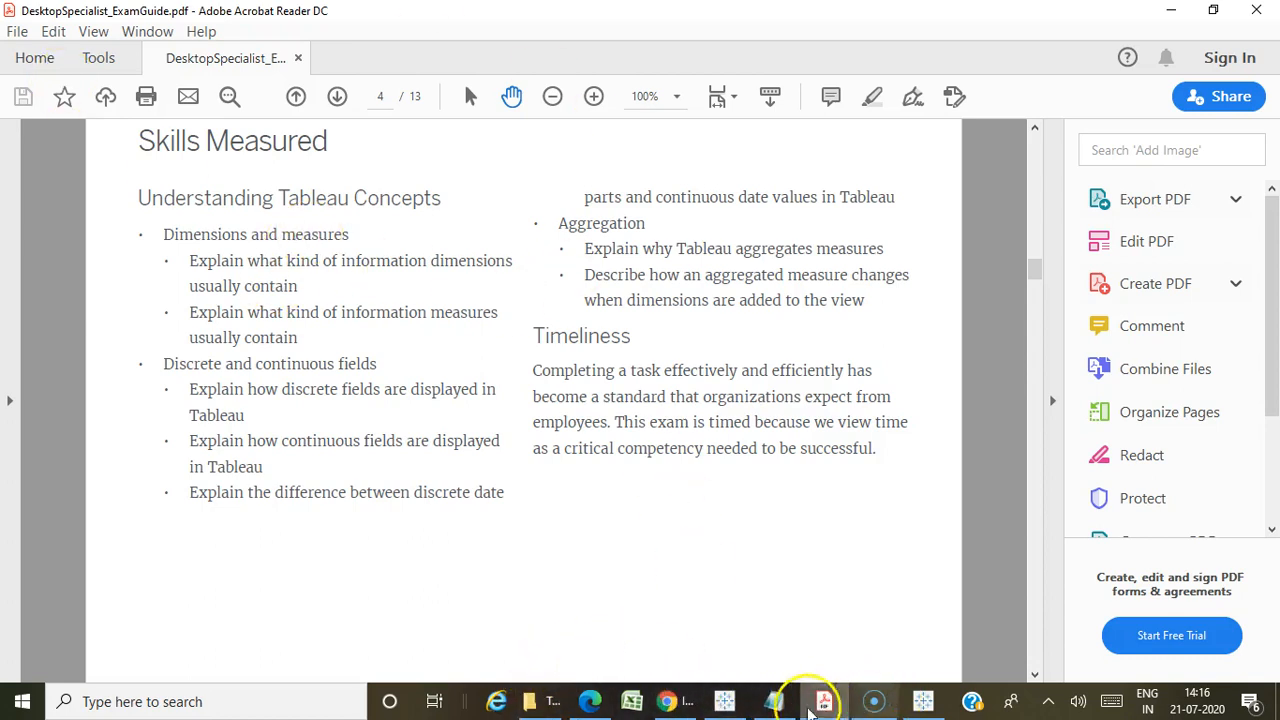
pyautogui.click(773, 701)
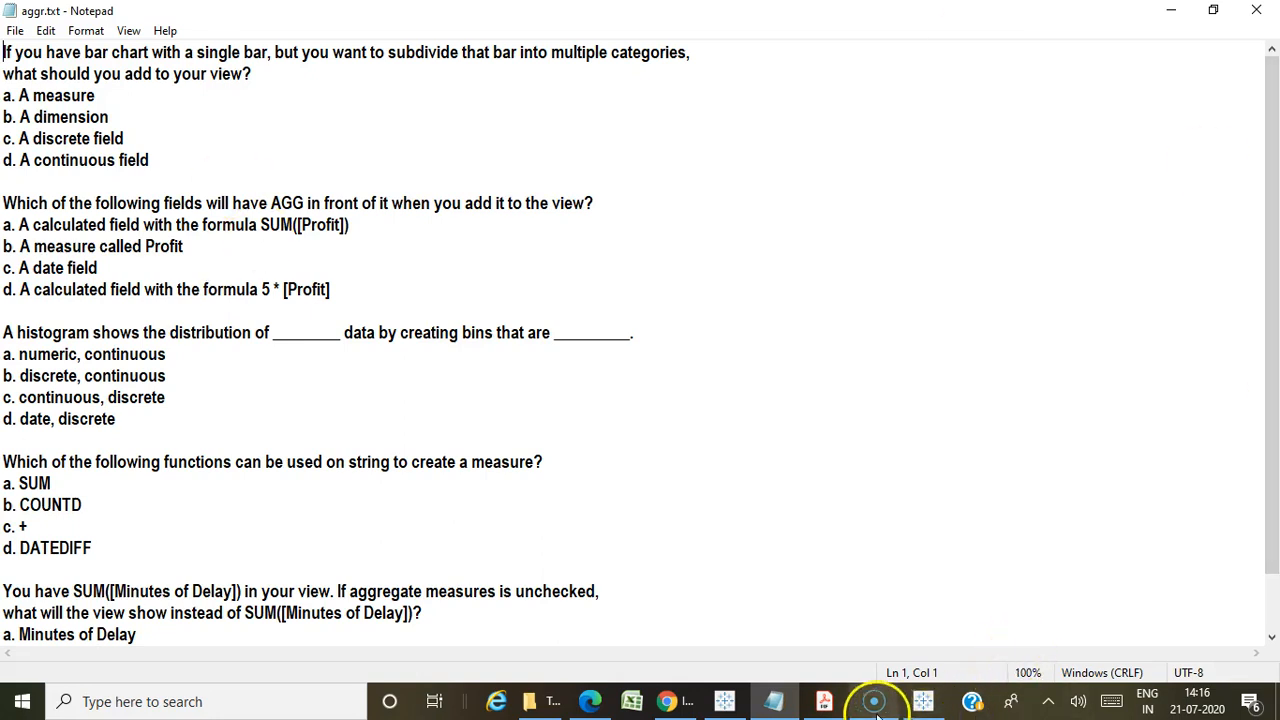
pyautogui.click(826, 697)
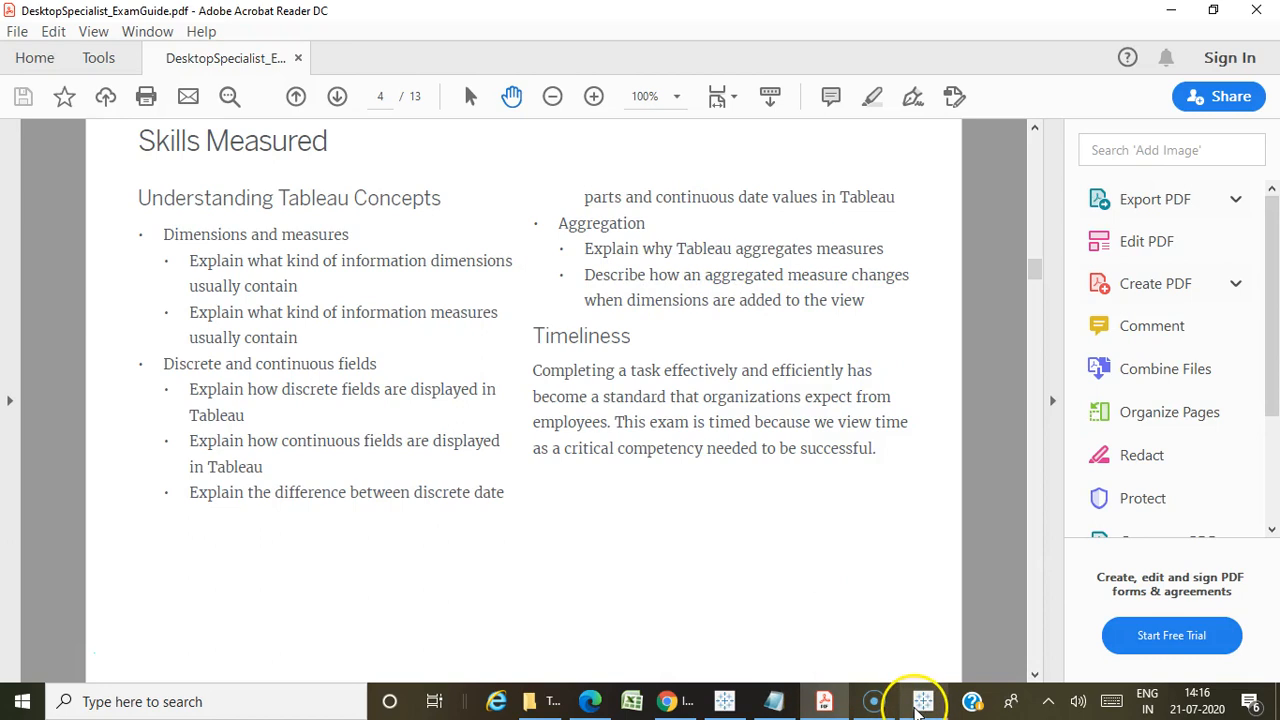
# Switch to the Tableau workbook and build a single bar on Sheet 1 by placing Sales on Rows.
pyautogui.click(918, 706)
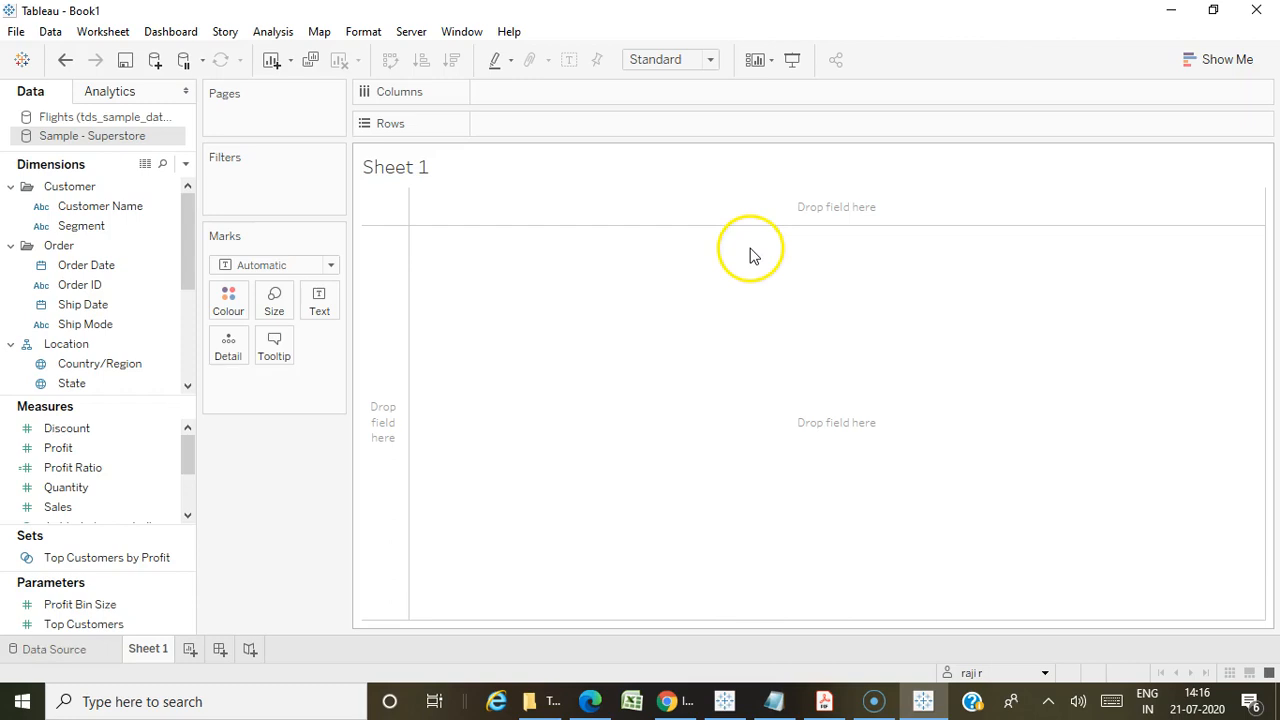
pyautogui.moveTo(58, 507)
pyautogui.mouseDown()
pyautogui.moveTo(580, 130)
pyautogui.moveTo(543, 128)
pyautogui.mouseUp()
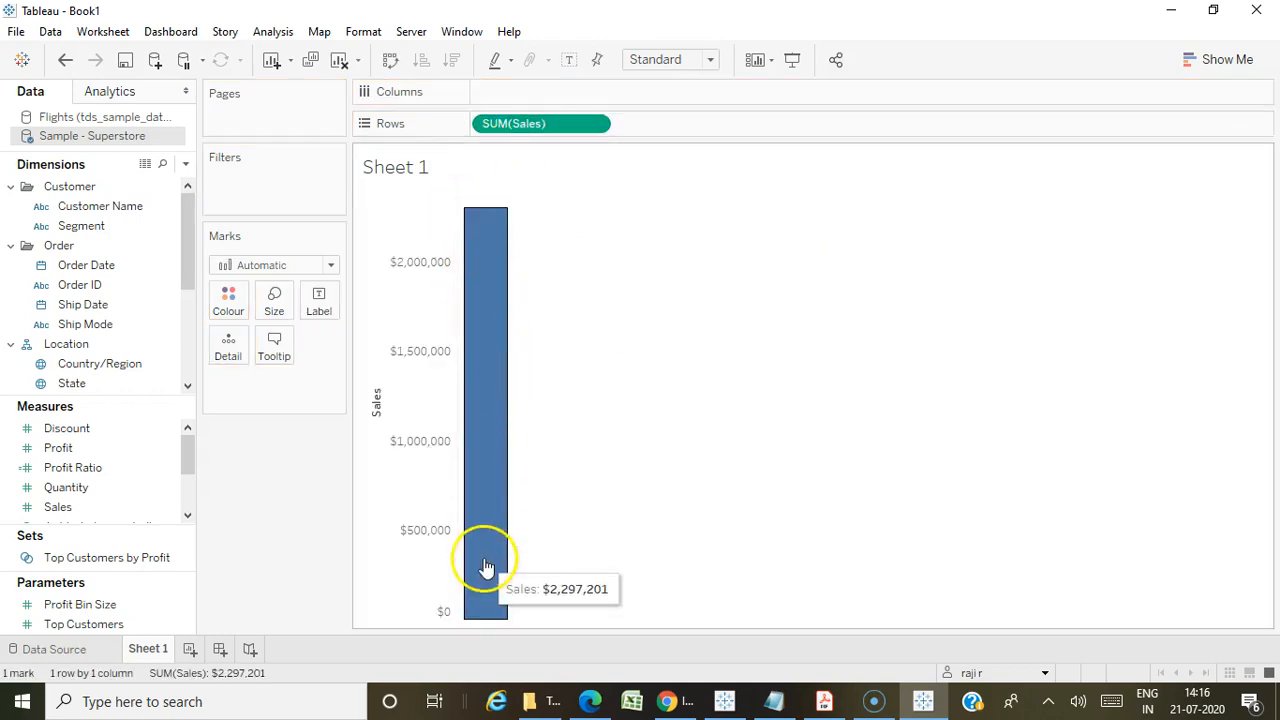
# Recheck the first question in aggr.txt, and in Tableau place Segment on Columns to subdivide the Sales bar.
pyautogui.click(787, 710)
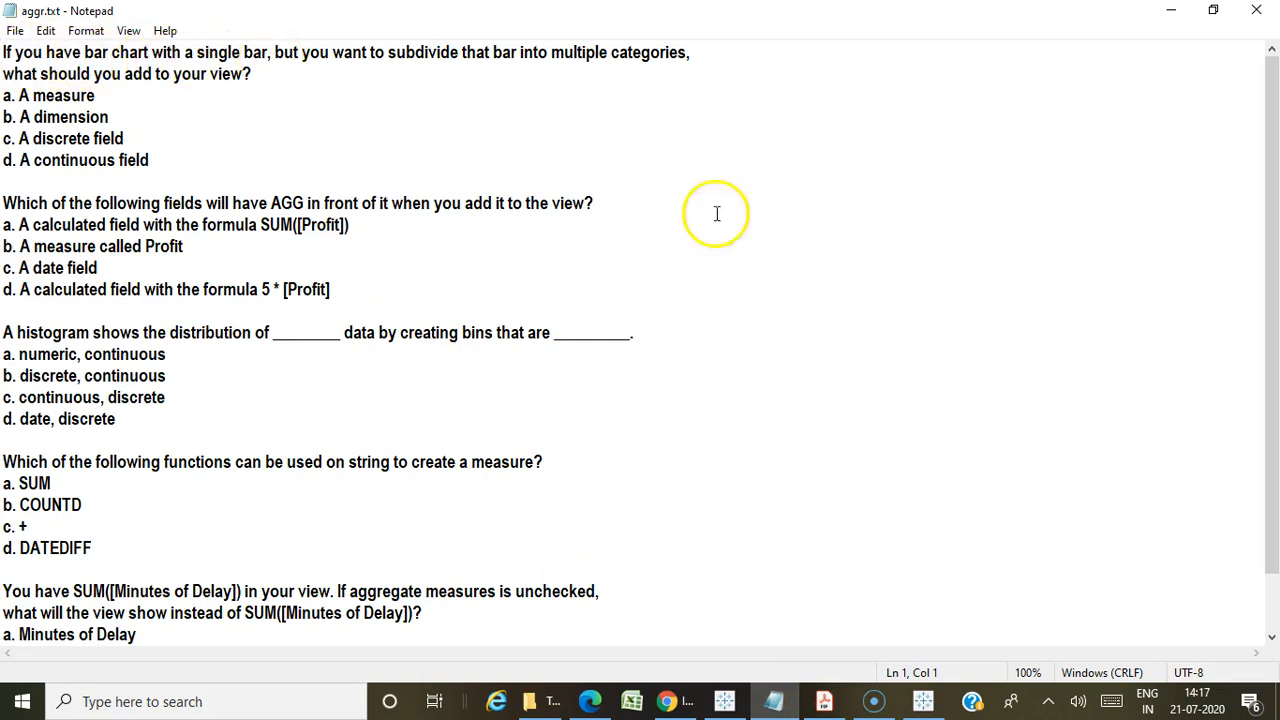
pyautogui.moveTo(922, 700)
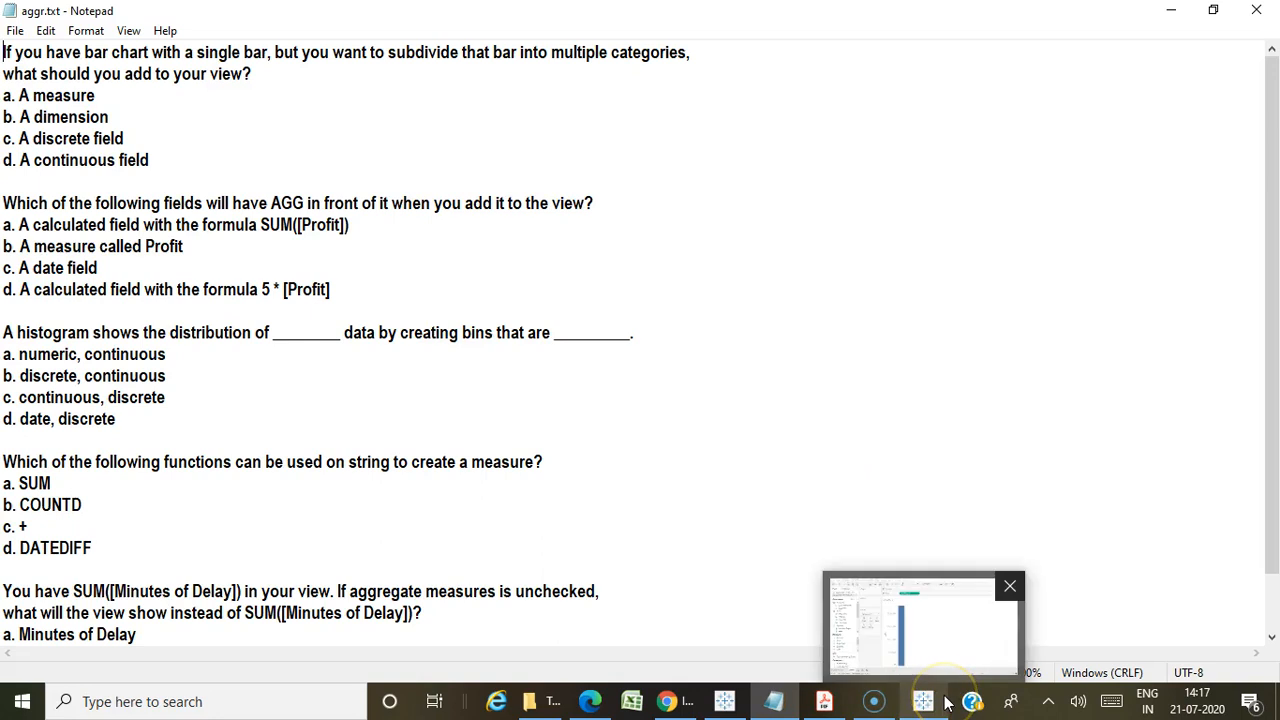
pyautogui.click(910, 625)
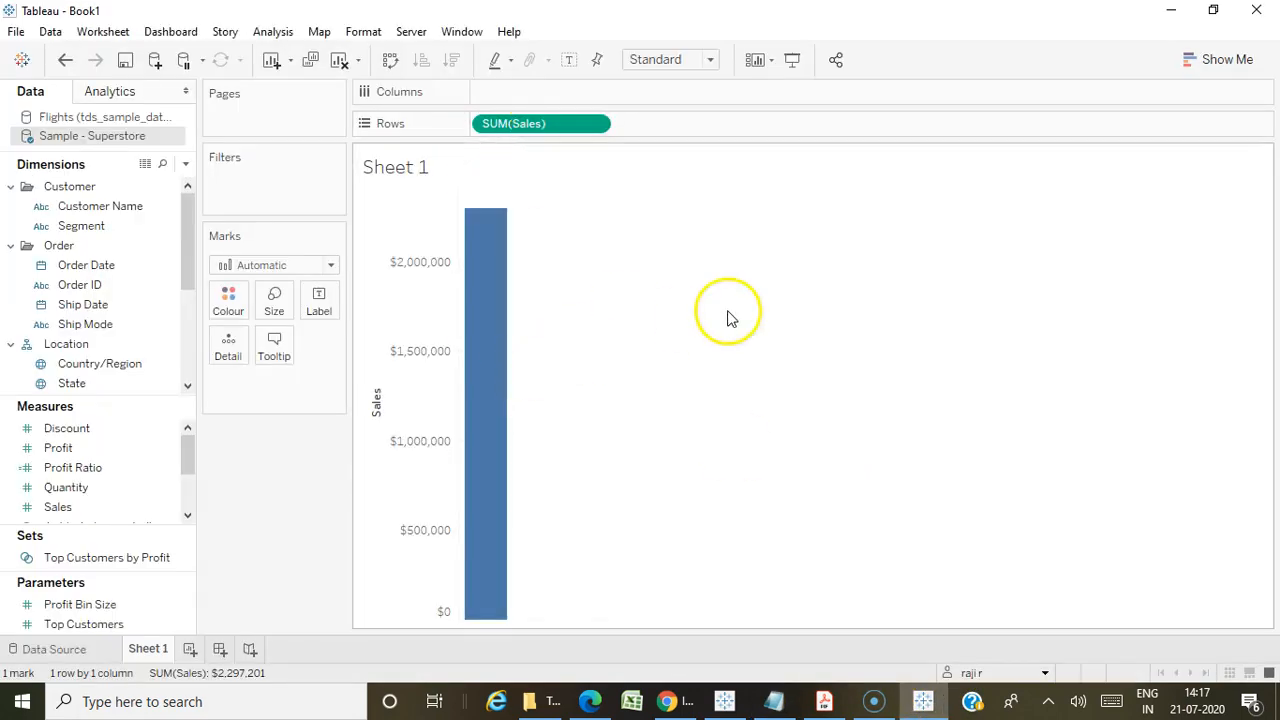
pyautogui.moveTo(100, 227); pyautogui.dragTo(537, 95)
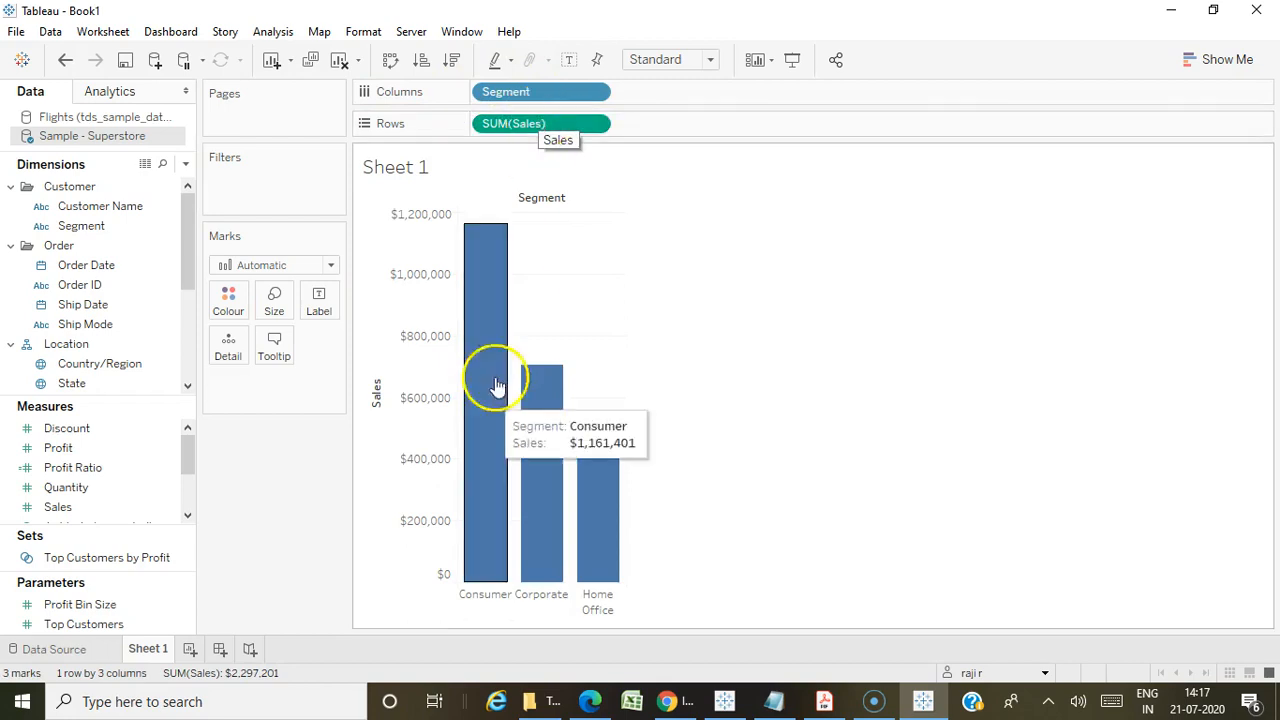
pyautogui.moveTo(605, 460)
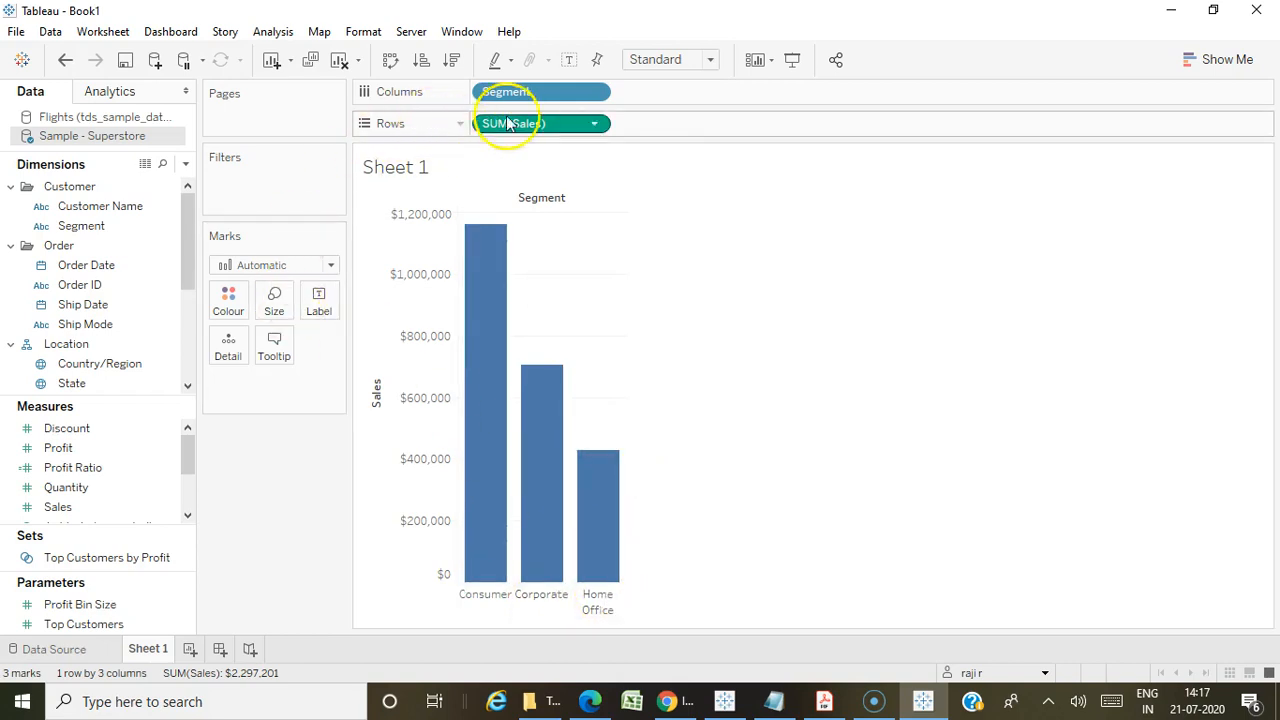
pyautogui.moveTo(505, 92)
pyautogui.mouseDown()
pyautogui.moveTo(440, 105)
pyautogui.moveTo(251, 210)
pyautogui.moveTo(371, 118)
pyautogui.moveTo(516, 99)
pyautogui.mouseUp()
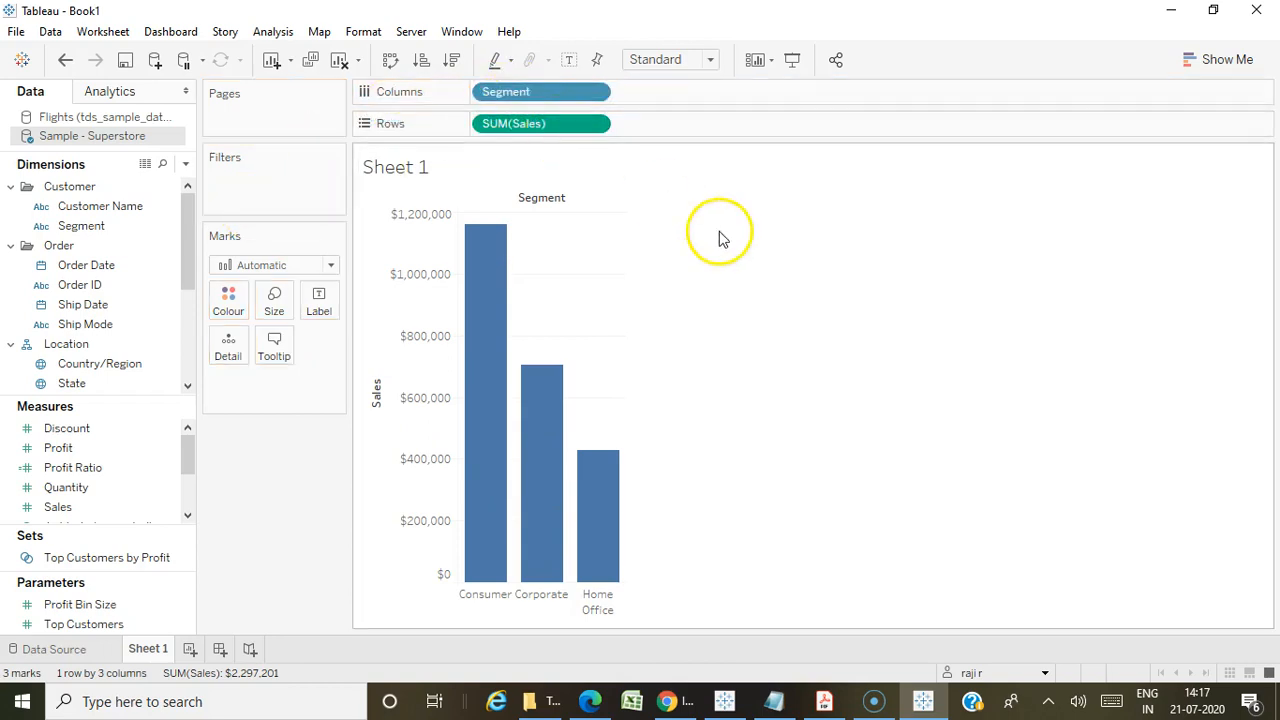
# Switch to aggr.txt in Notepad and highlight the answer "b. A dimension" under the first question.
pyautogui.click(774, 701)
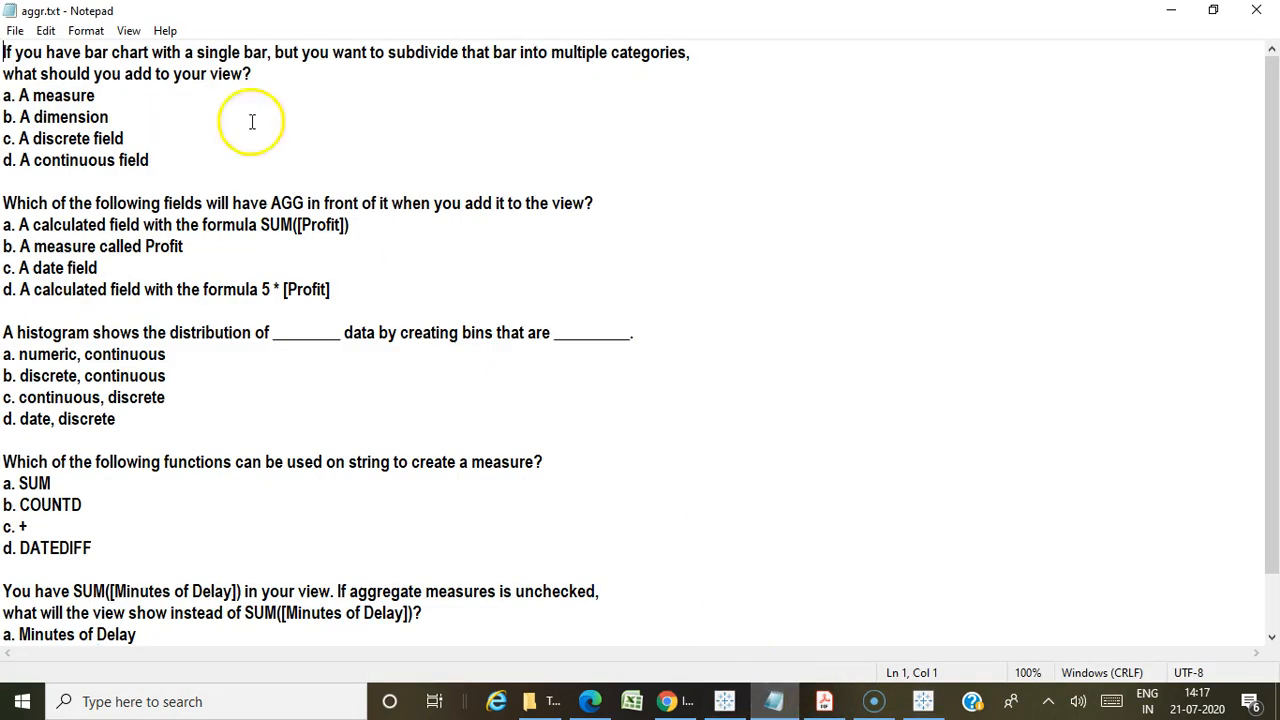
pyautogui.moveTo(108, 117); pyautogui.dragTo(3, 118)
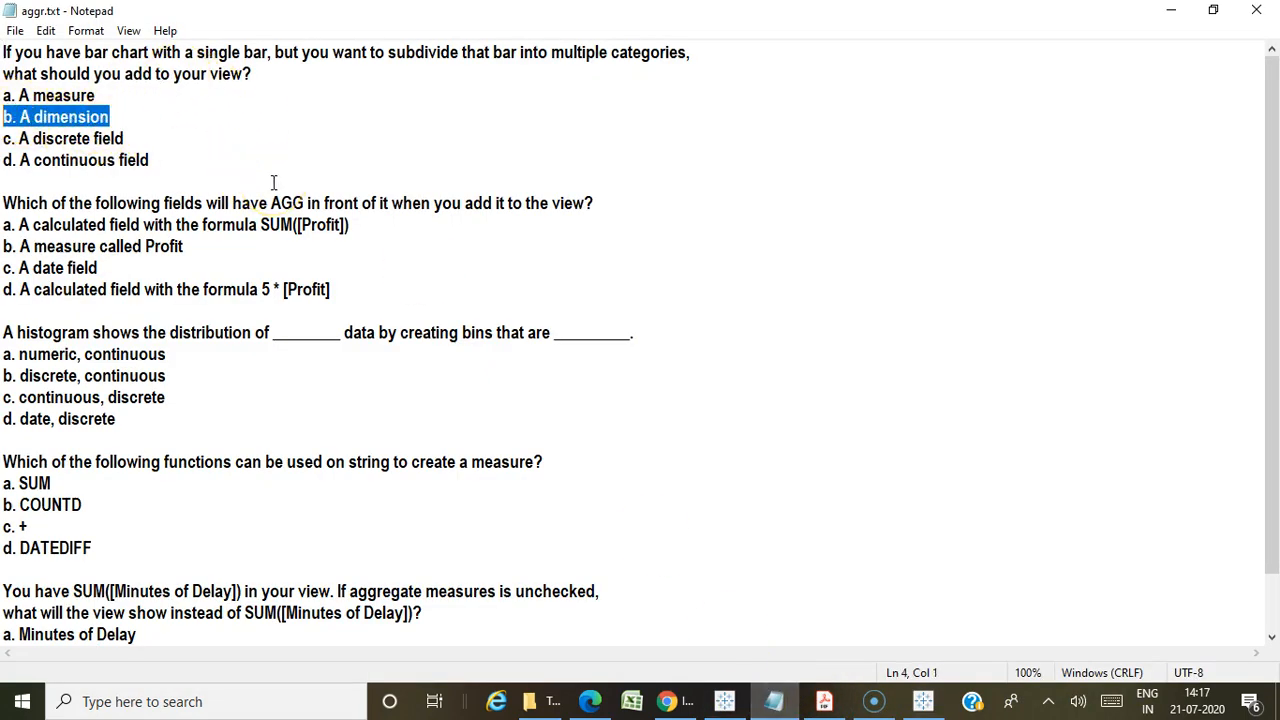
pyautogui.click(353, 248)
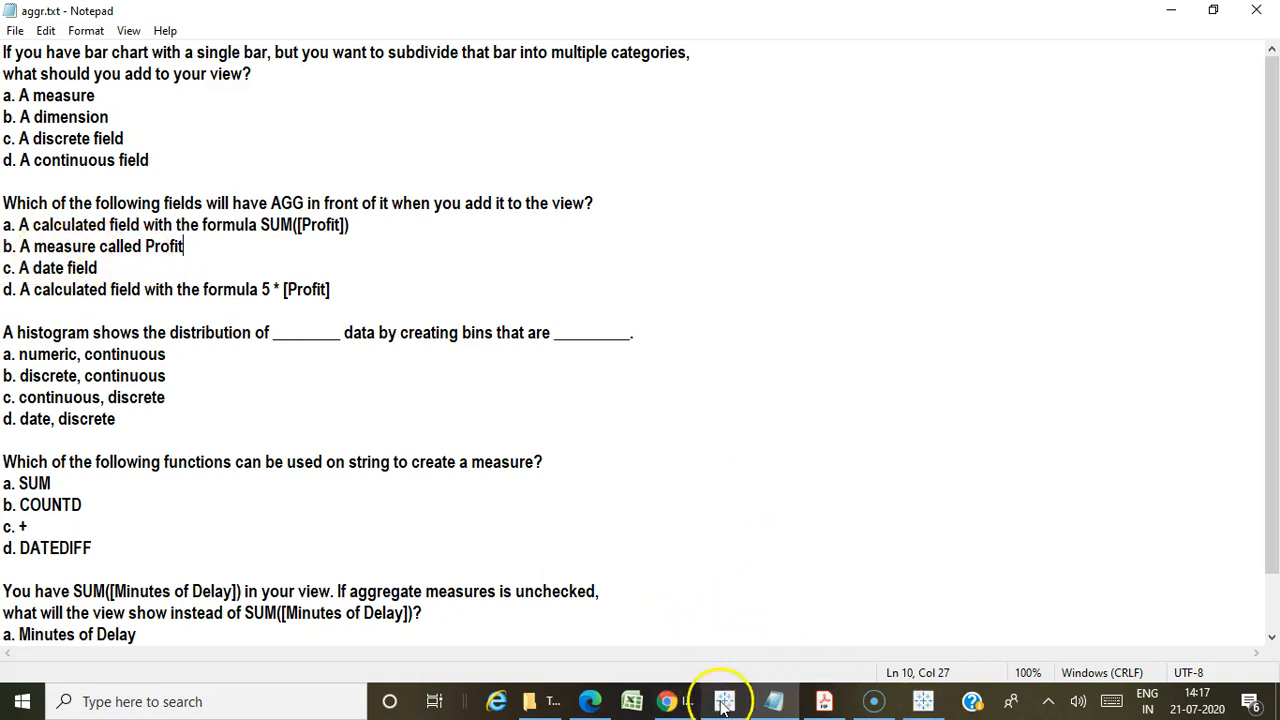
# Switch to Tableau, add a new worksheet and place Profit on Rows.
pyautogui.click(922, 699)
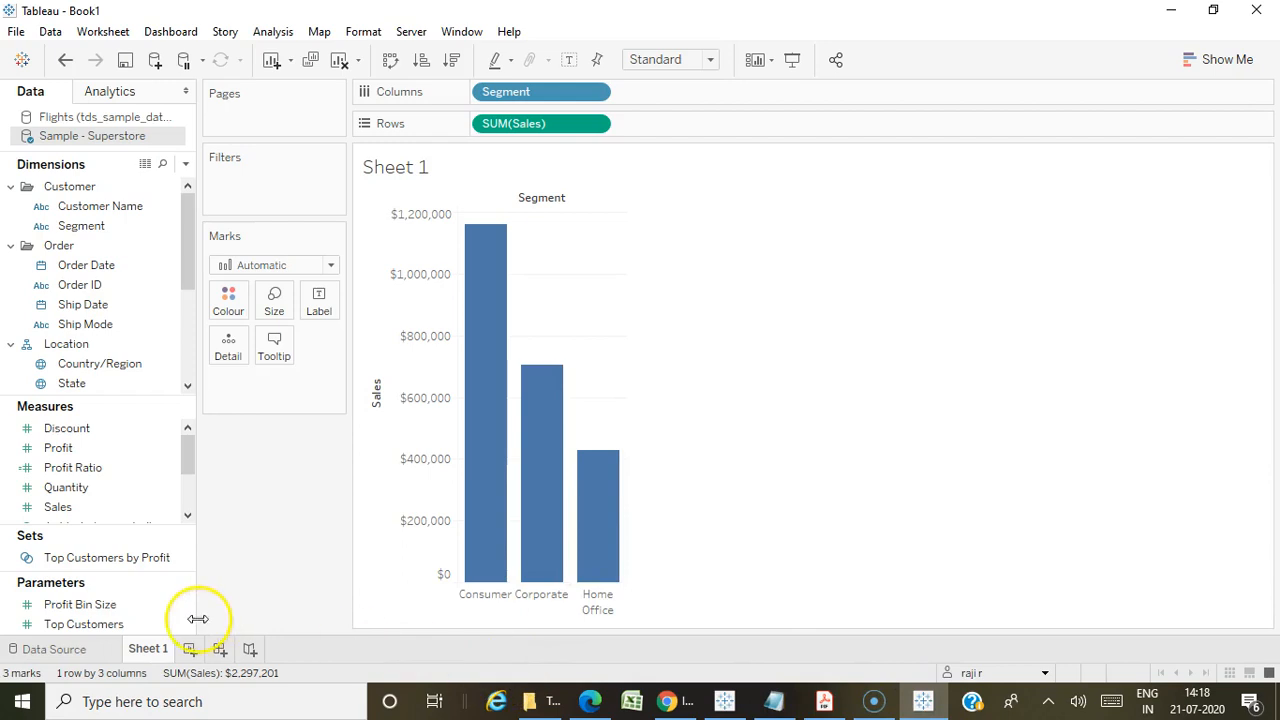
pyautogui.click(190, 650)
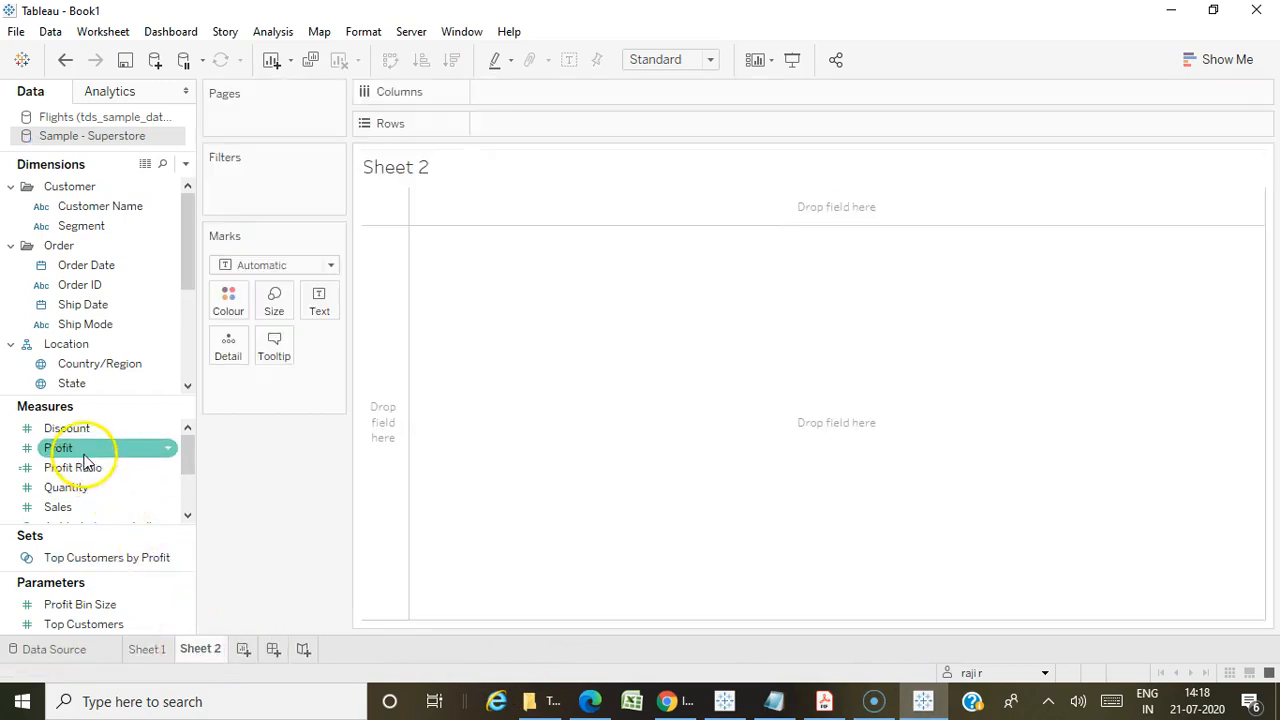
pyautogui.moveTo(85, 460); pyautogui.dragTo(553, 133)
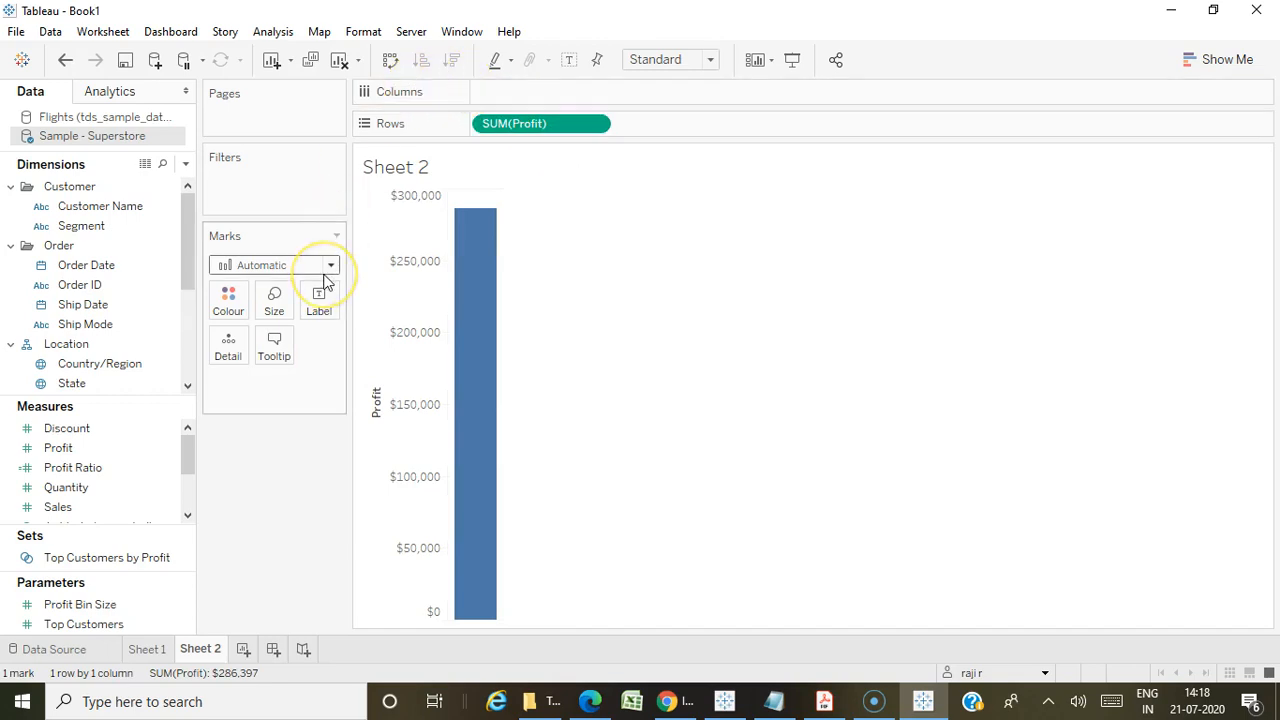
pyautogui.moveTo(108, 207); pyautogui.dragTo(114, 222)
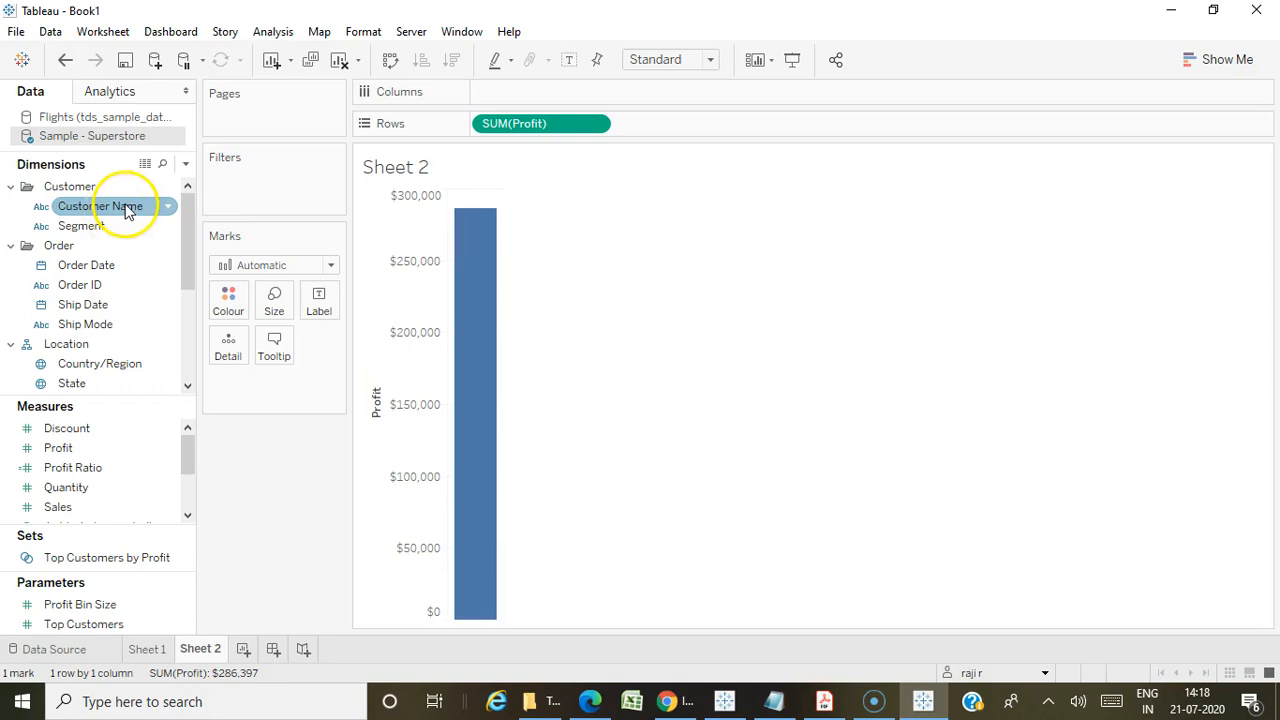
pyautogui.click(185, 165)
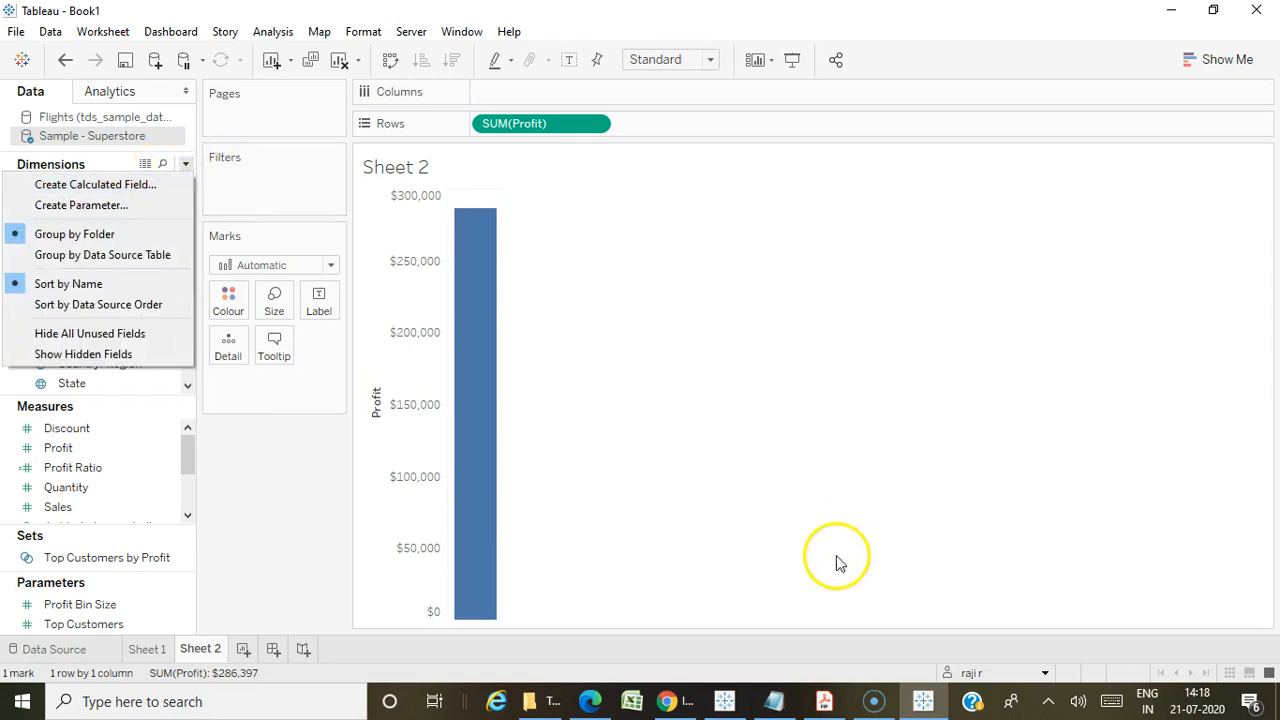
# Switch to aggr.txt in Notepad and highlight the option "A measure called Profit" in the AGG question.
pyautogui.click(770, 703)
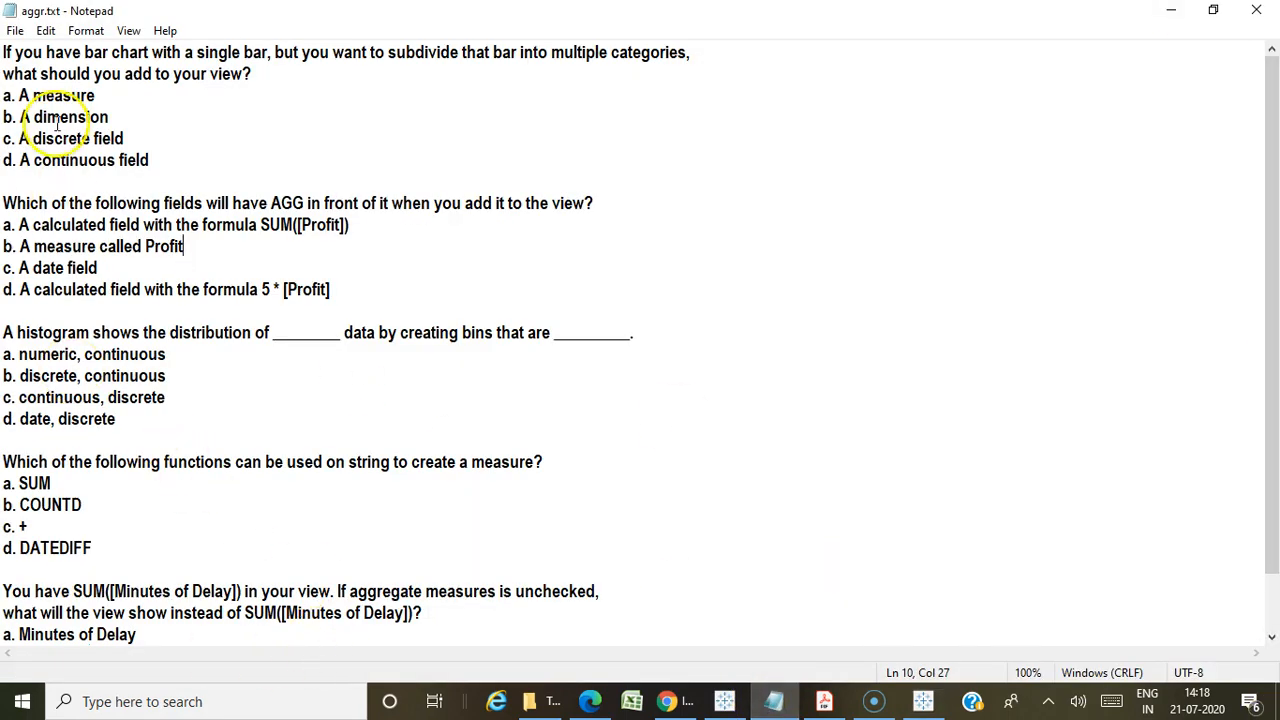
pyautogui.moveTo(20, 247); pyautogui.dragTo(197, 247)
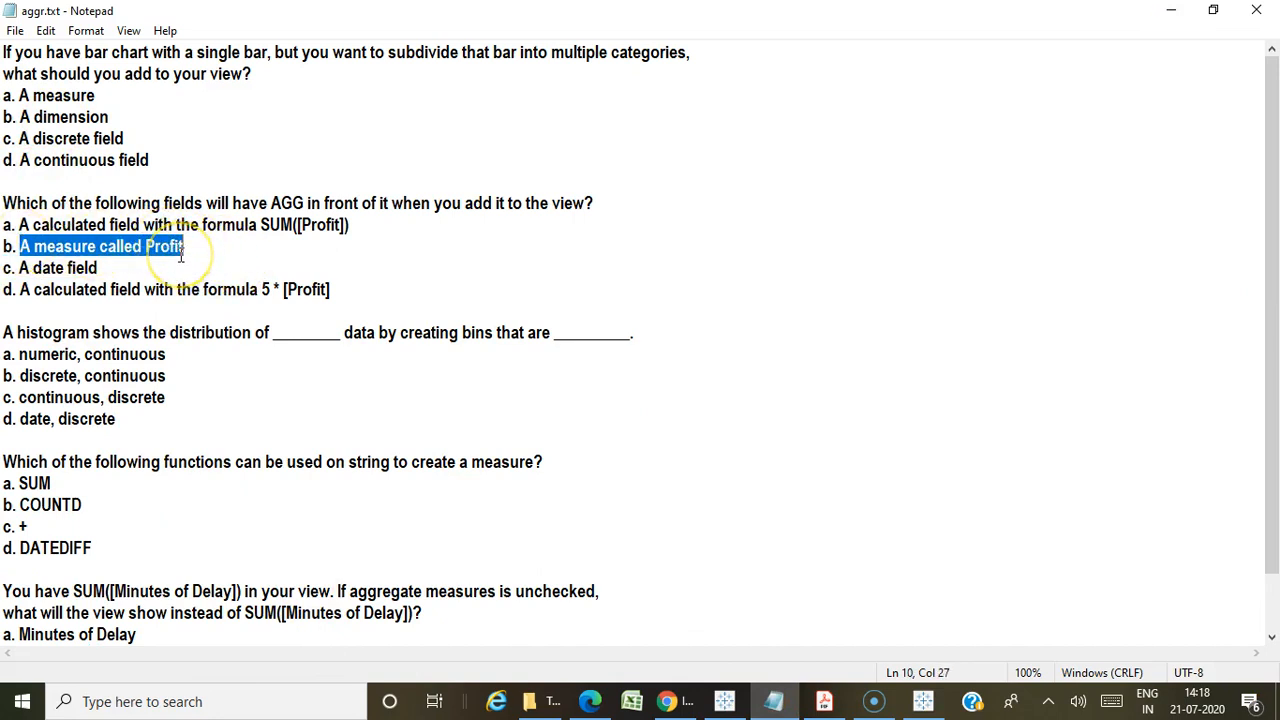
pyautogui.click(921, 701)
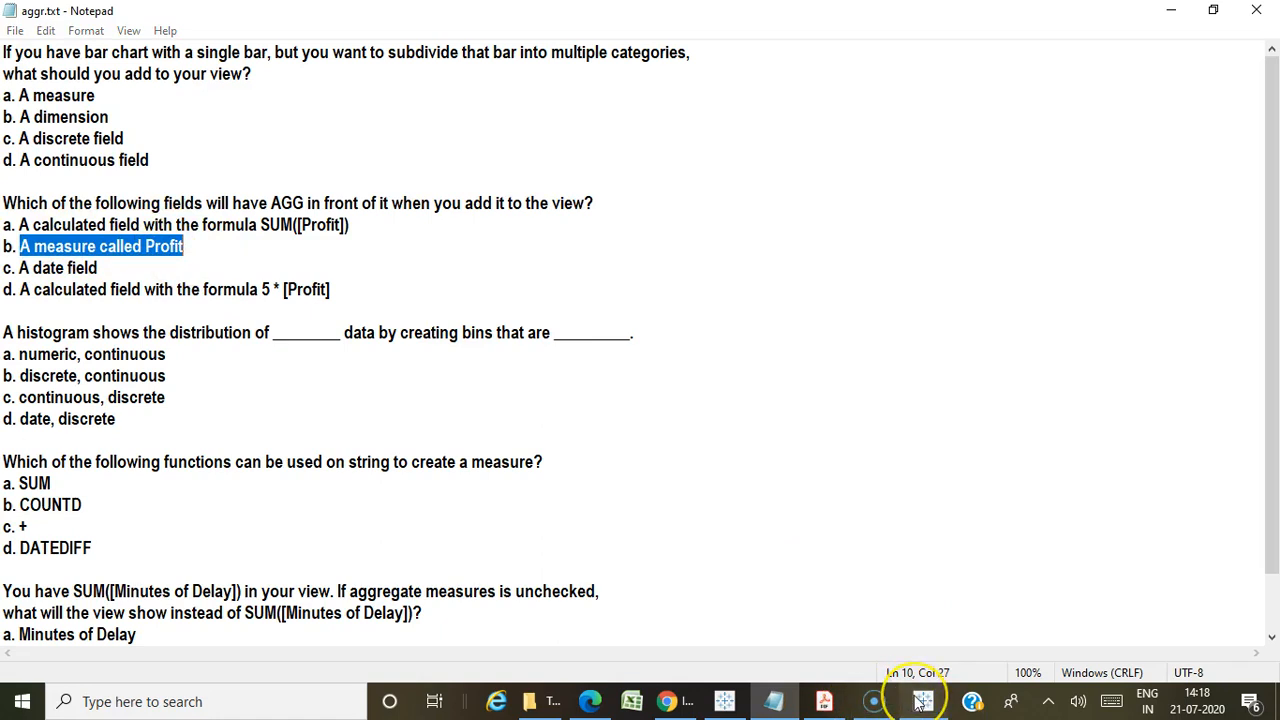
pyautogui.click(921, 701)
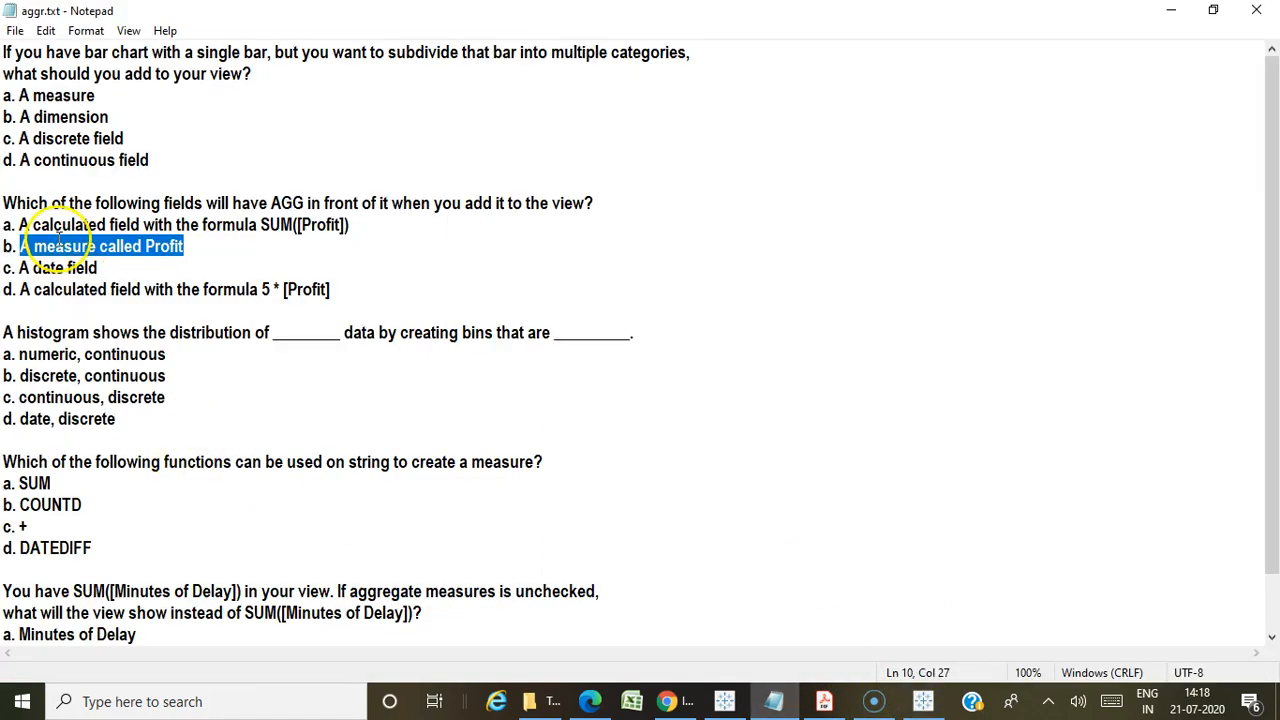
# Return to Tableau, remove Profit from Rows on Sheet 2 and place Order Date on Columns.
pyautogui.click(921, 701)
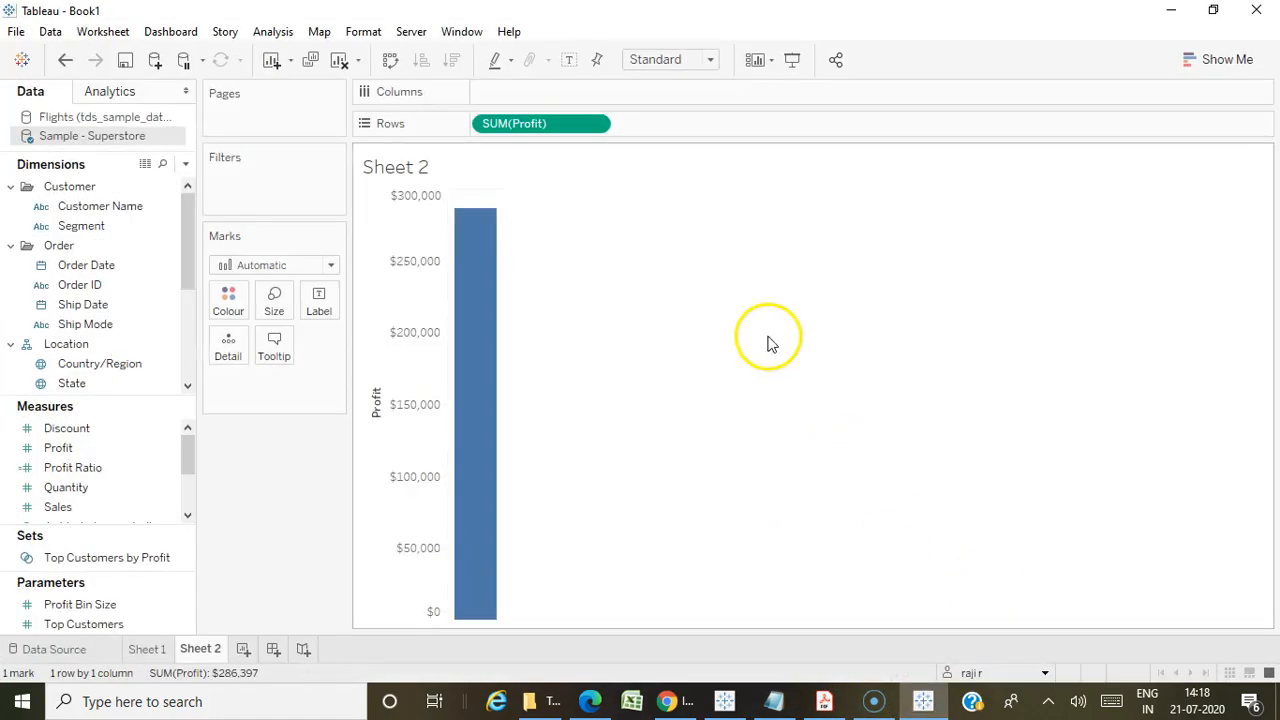
pyautogui.moveTo(543, 130); pyautogui.dragTo(94, 378)
pyautogui.moveTo(100, 270); pyautogui.dragTo(526, 103)
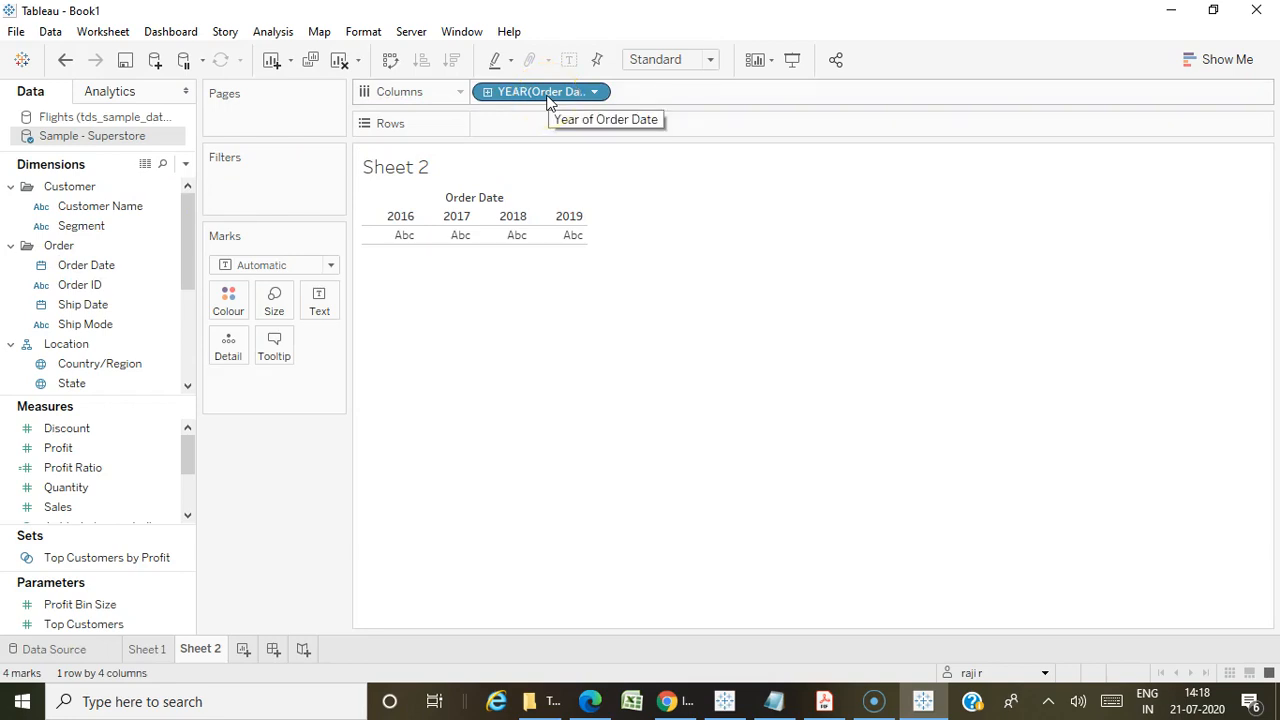
# Switch to aggr.txt in Notepad and copy the formula 5 * [Profit] from option d of the AGG question.
pyautogui.click(771, 700)
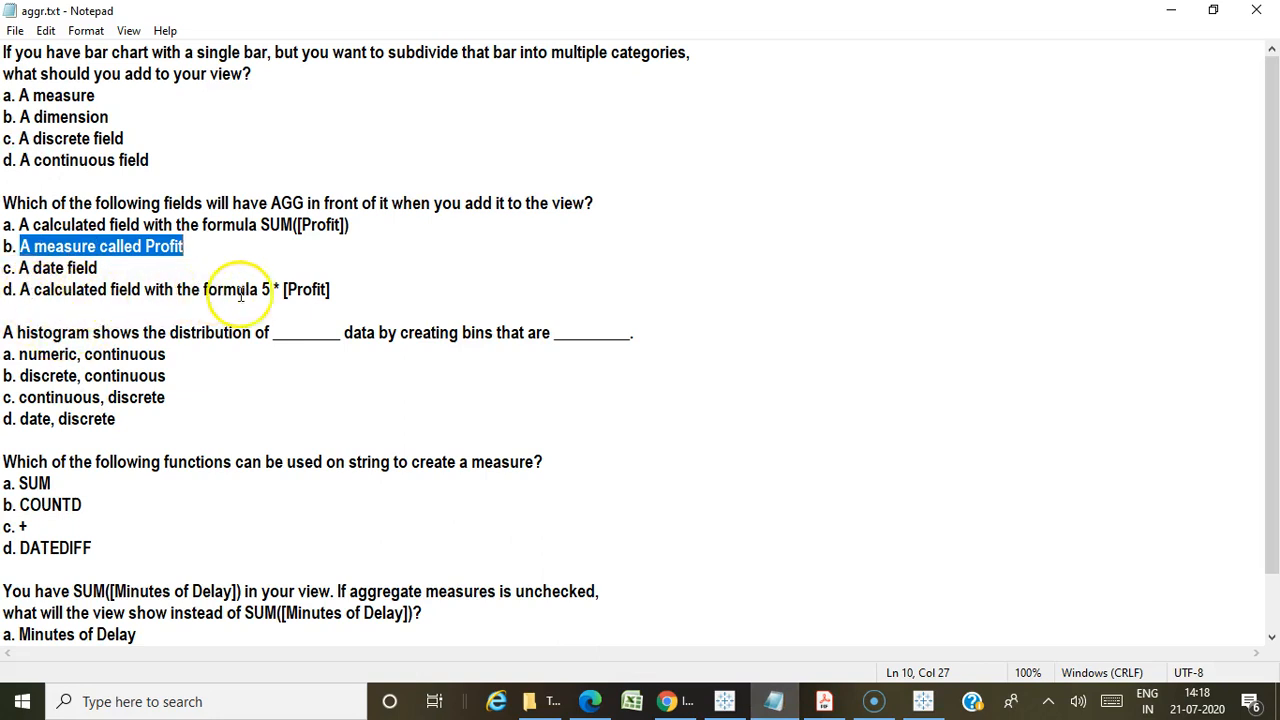
pyautogui.moveTo(343, 292); pyautogui.dragTo(258, 289)
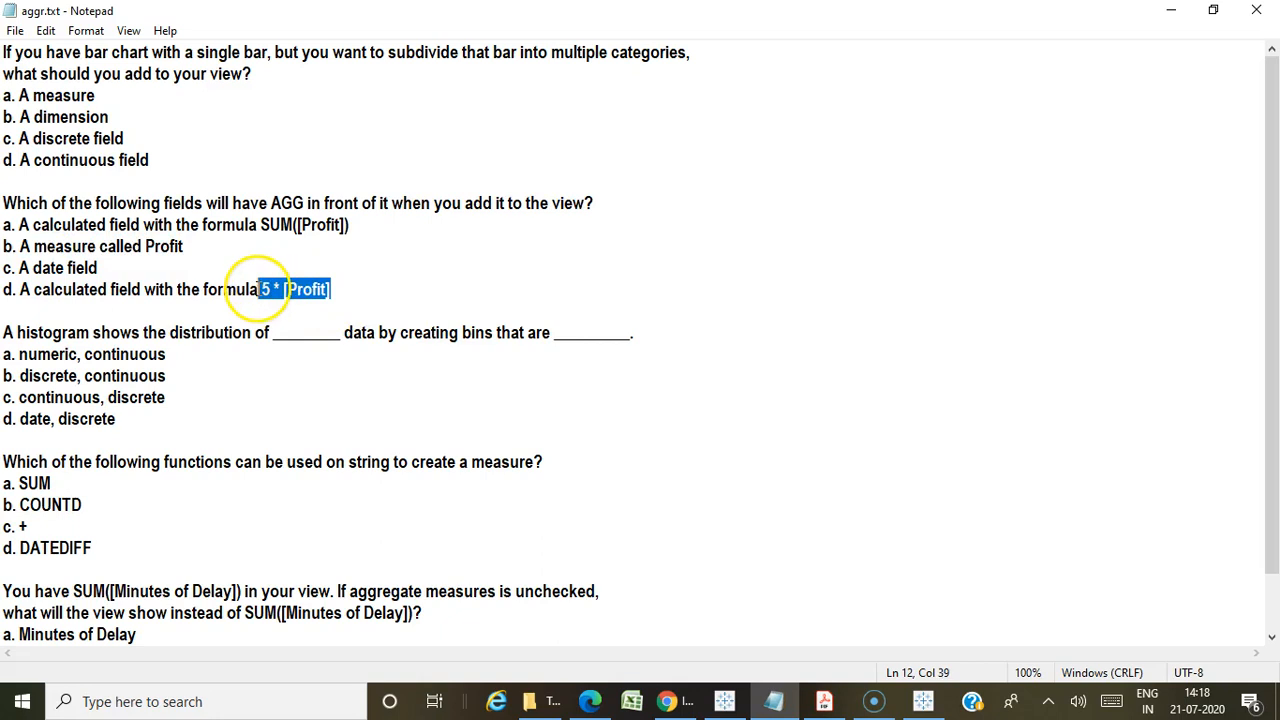
pyautogui.click(371, 305)
pyautogui.moveTo(259, 289); pyautogui.dragTo(407, 293)
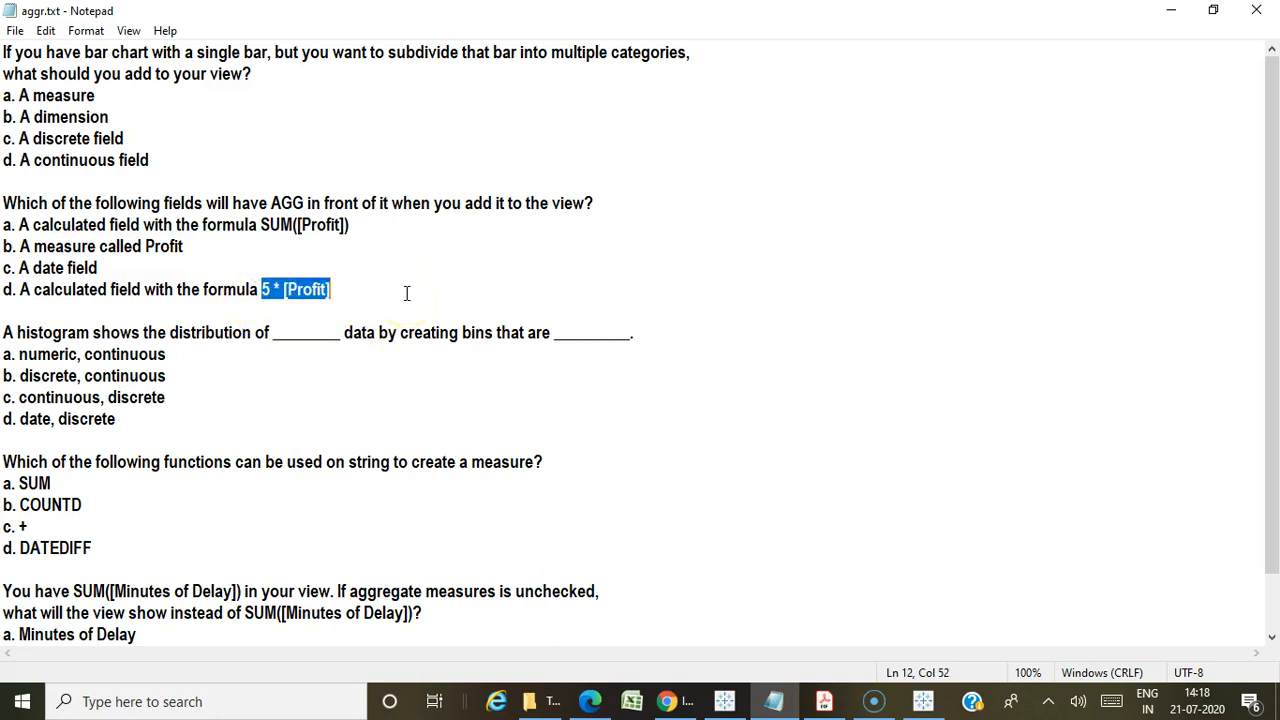
# Switch to Tableau, create a calculated field with the formula 5 * [Profit] and place it on Rows.
pyautogui.click(923, 701)
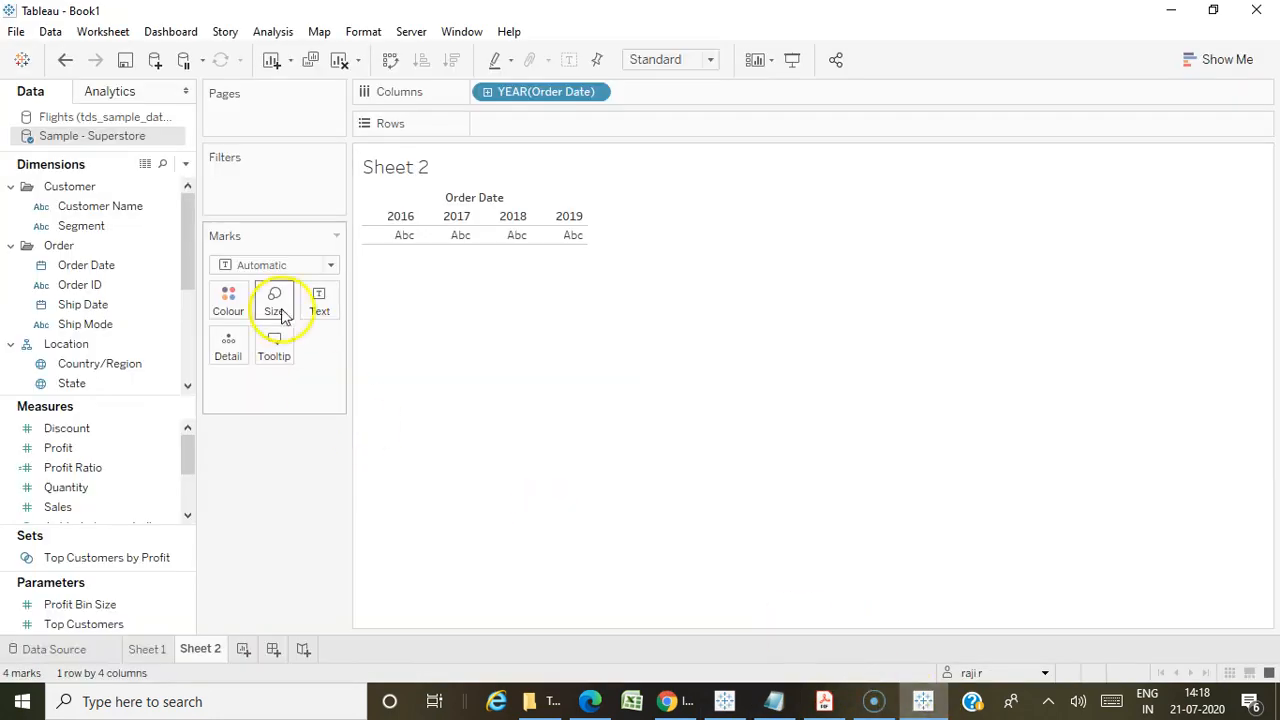
pyautogui.click(185, 164)
pyautogui.click(170, 180)
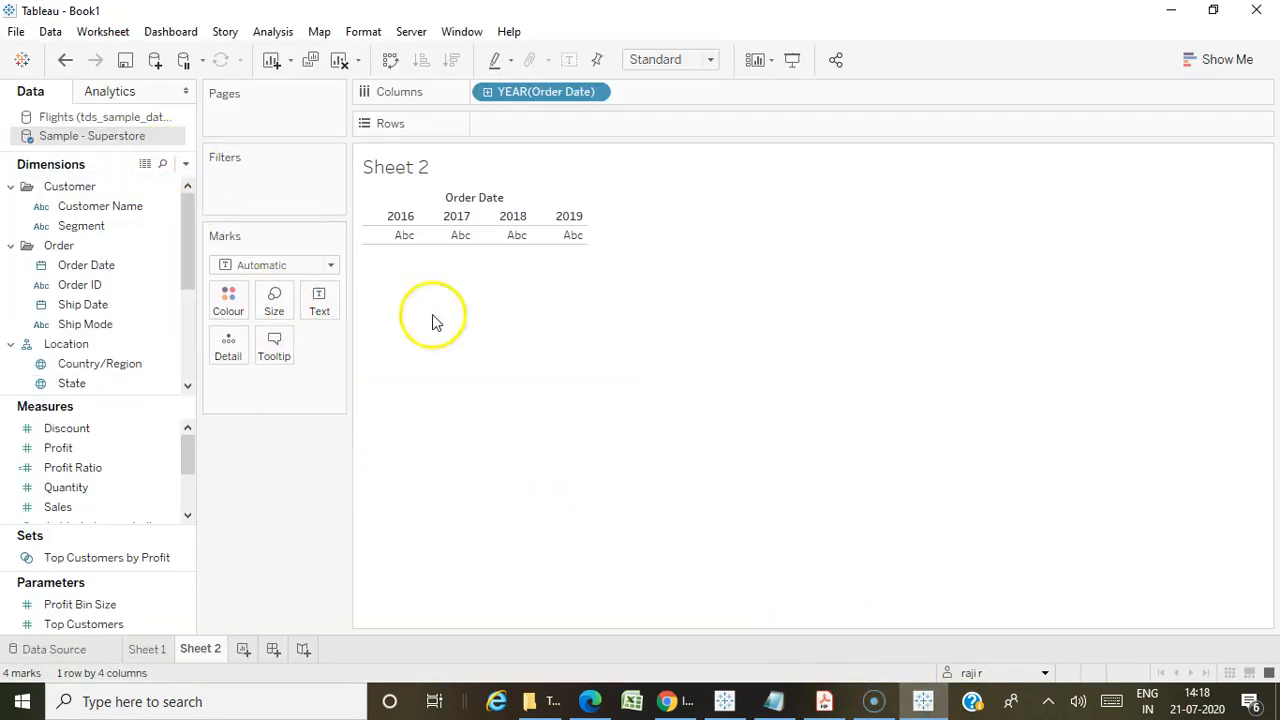
pyautogui.click(445, 320)
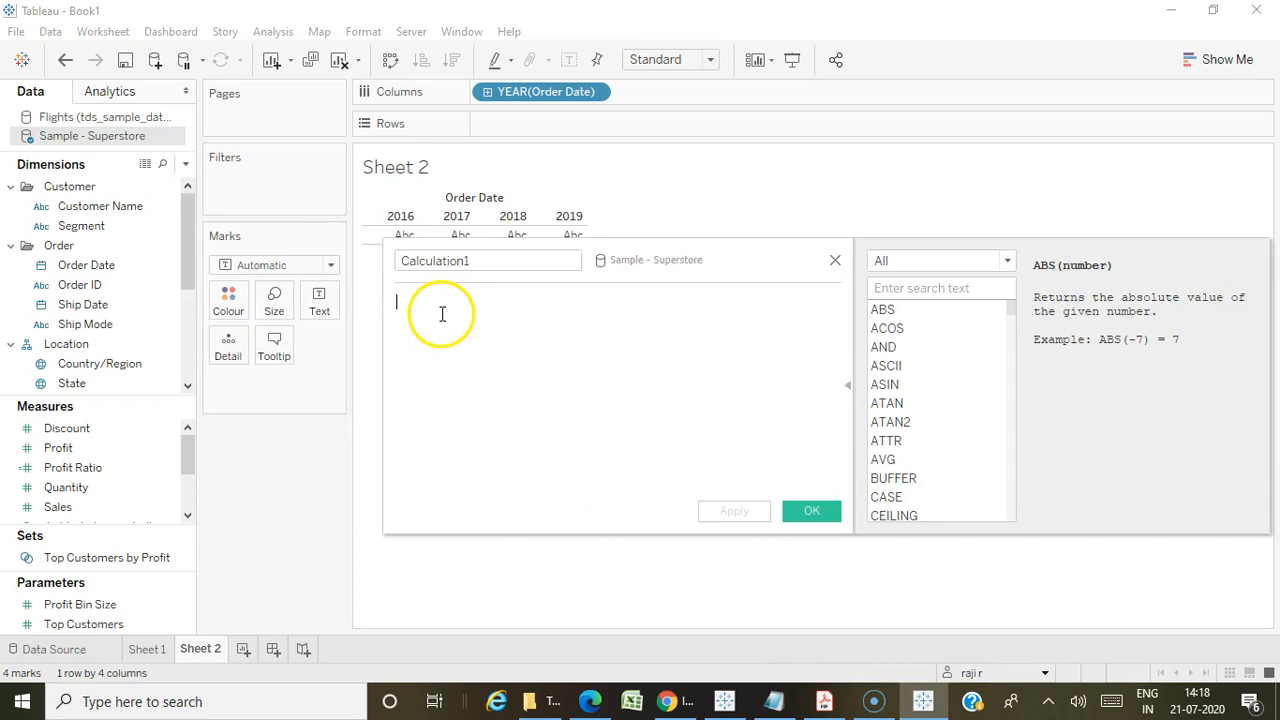
pyautogui.click(428, 302)
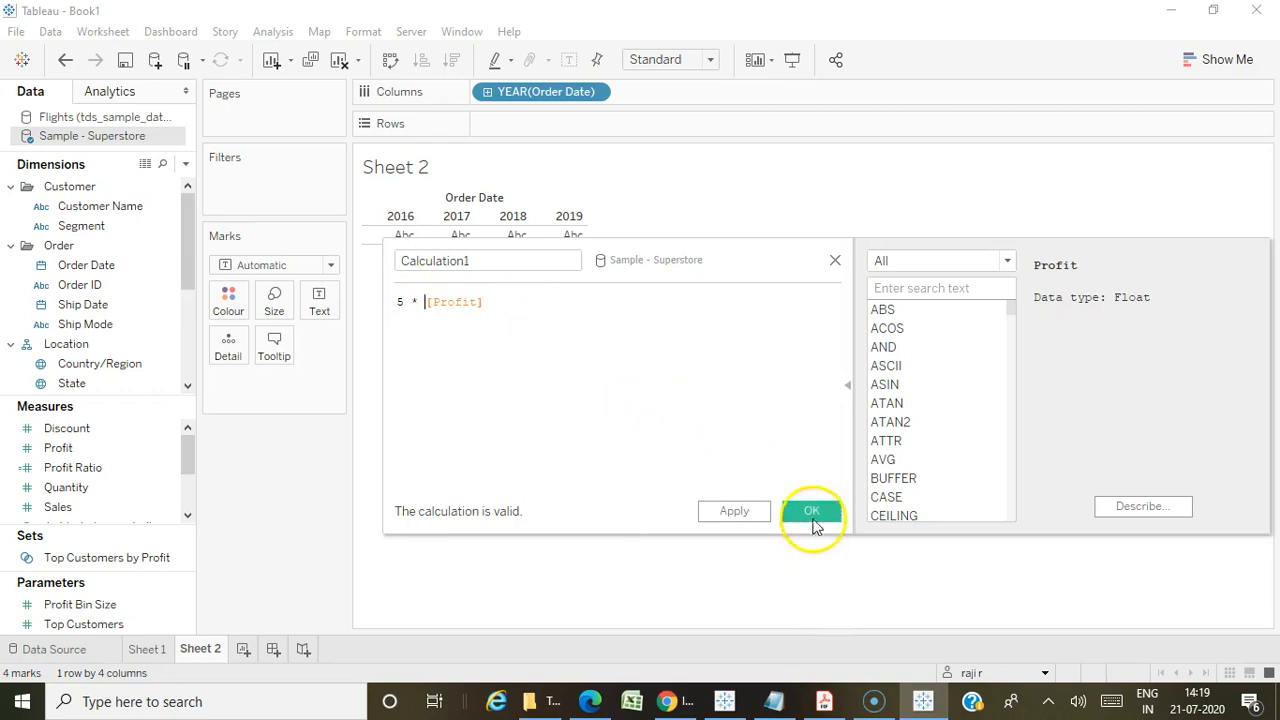
pyautogui.click(812, 511)
pyautogui.moveTo(80, 428)
pyautogui.mouseDown()
pyautogui.moveTo(654, 40)
pyautogui.moveTo(540, 145)
pyautogui.moveTo(545, 128)
pyautogui.mouseUp()
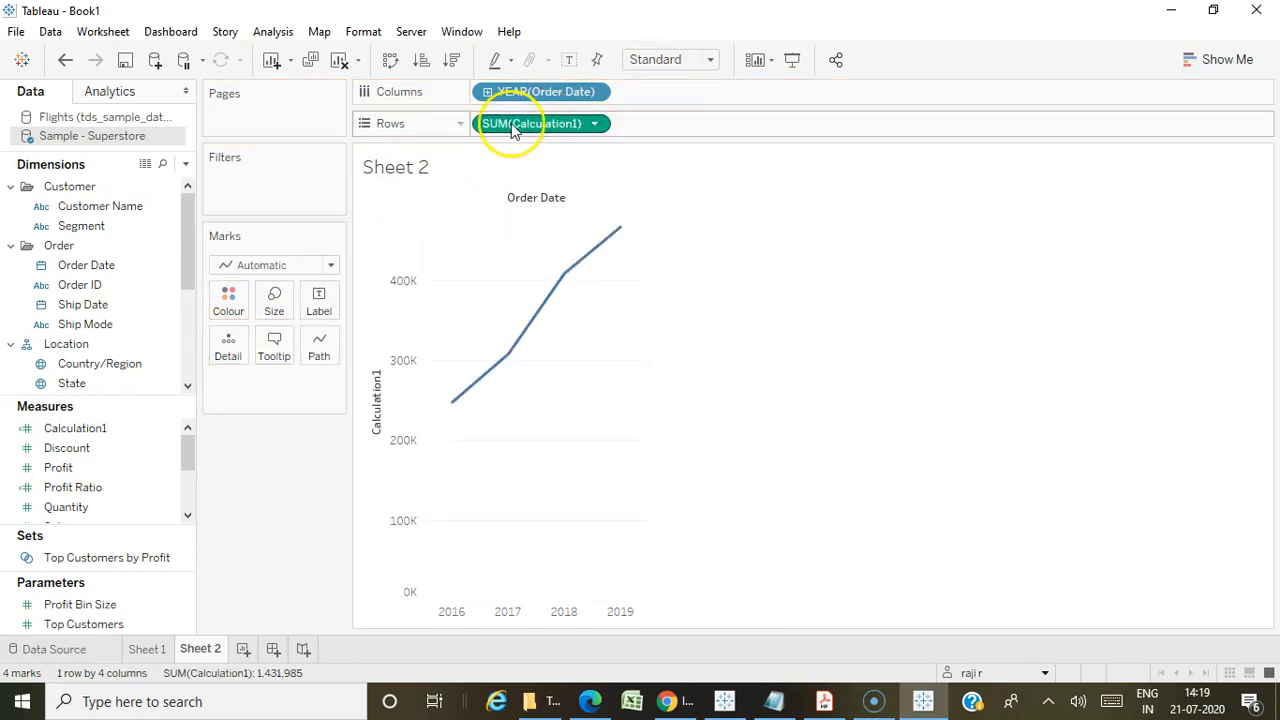
# Switch to aggr.txt in Notepad and highlight options b to d of the AGG question.
pyautogui.click(775, 705)
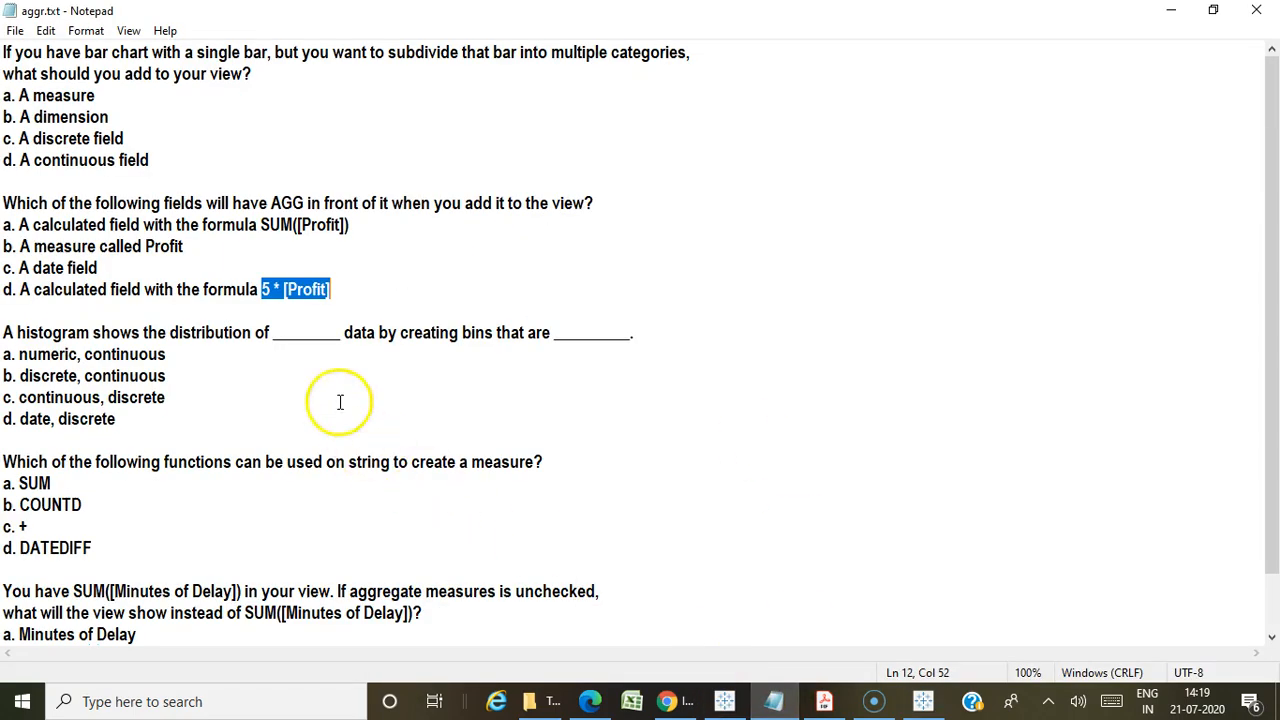
pyautogui.moveTo(345, 289); pyautogui.dragTo(14, 246)
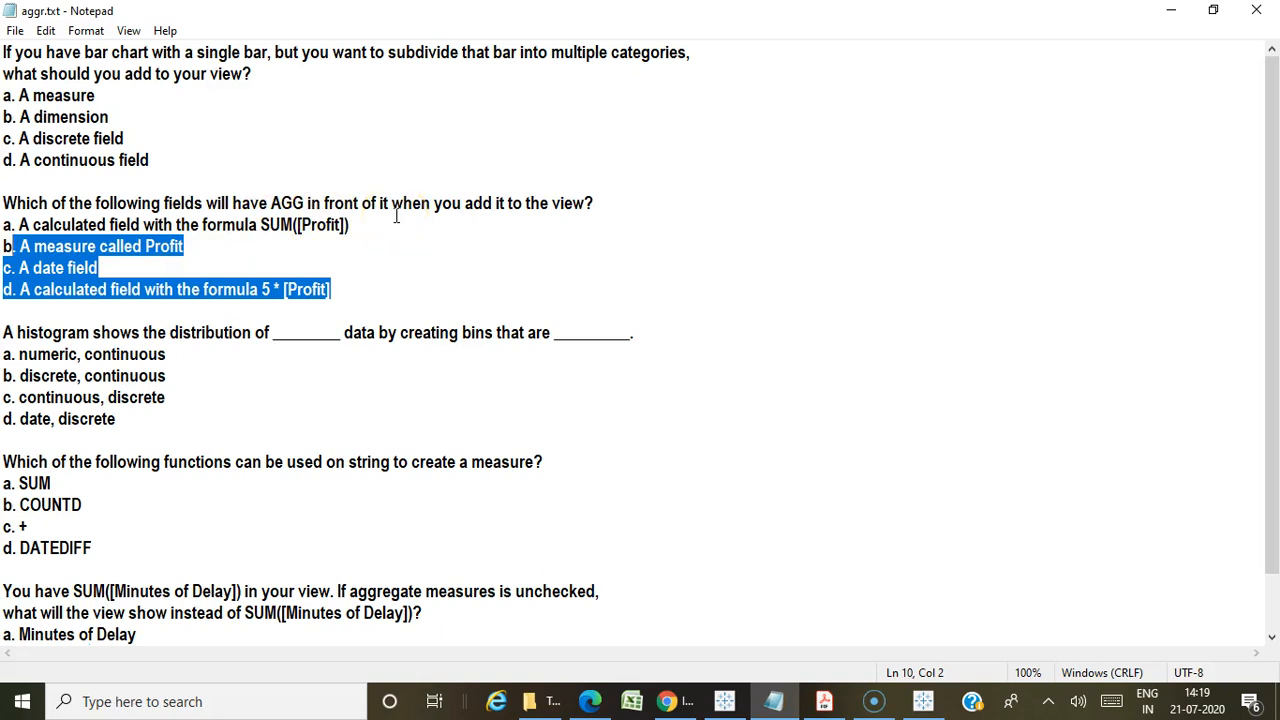
# Return to Tableau and start a second calculated field with the formula SUM([Profit]).
pyautogui.moveTo(925, 706)
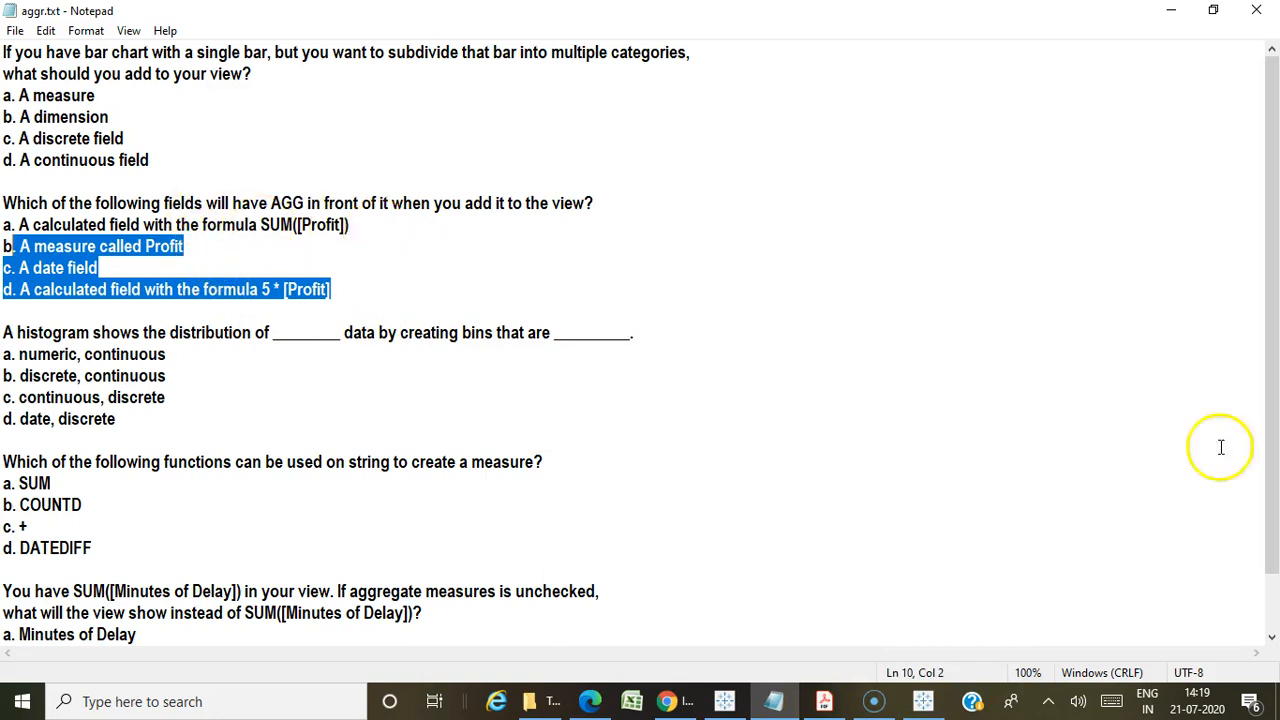
pyautogui.click(921, 700)
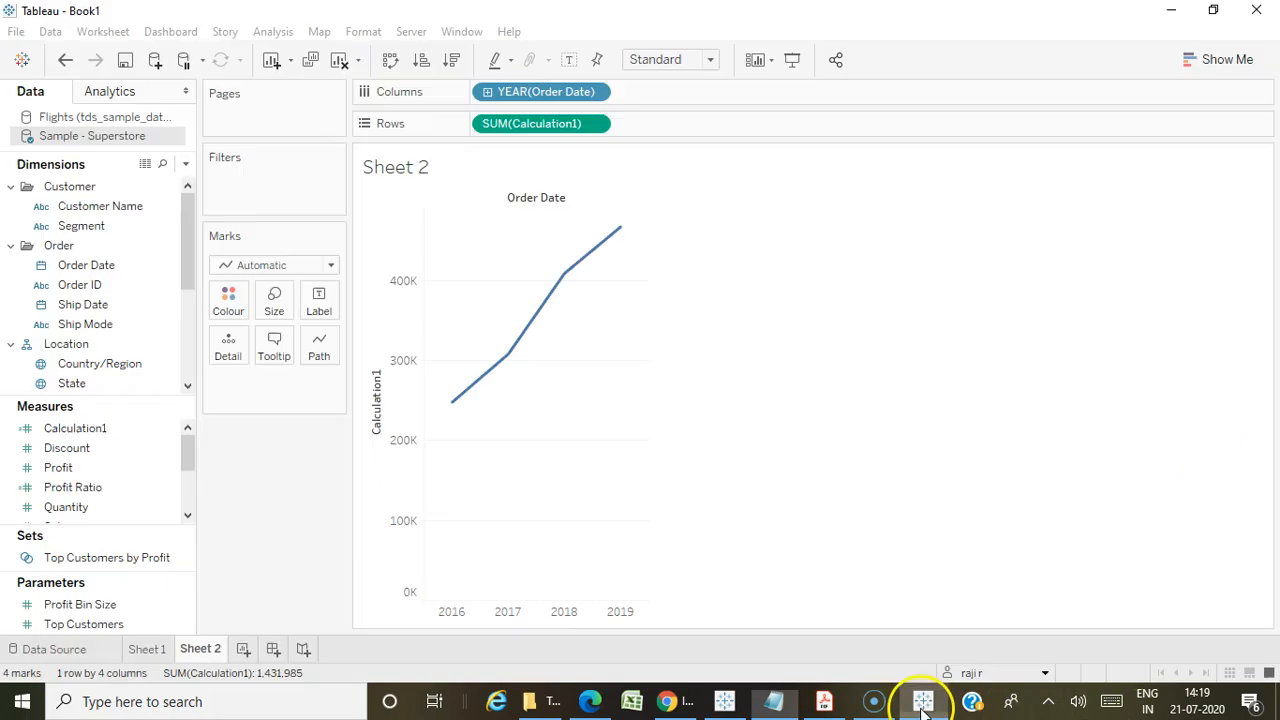
pyautogui.click(186, 164)
pyautogui.click(130, 180)
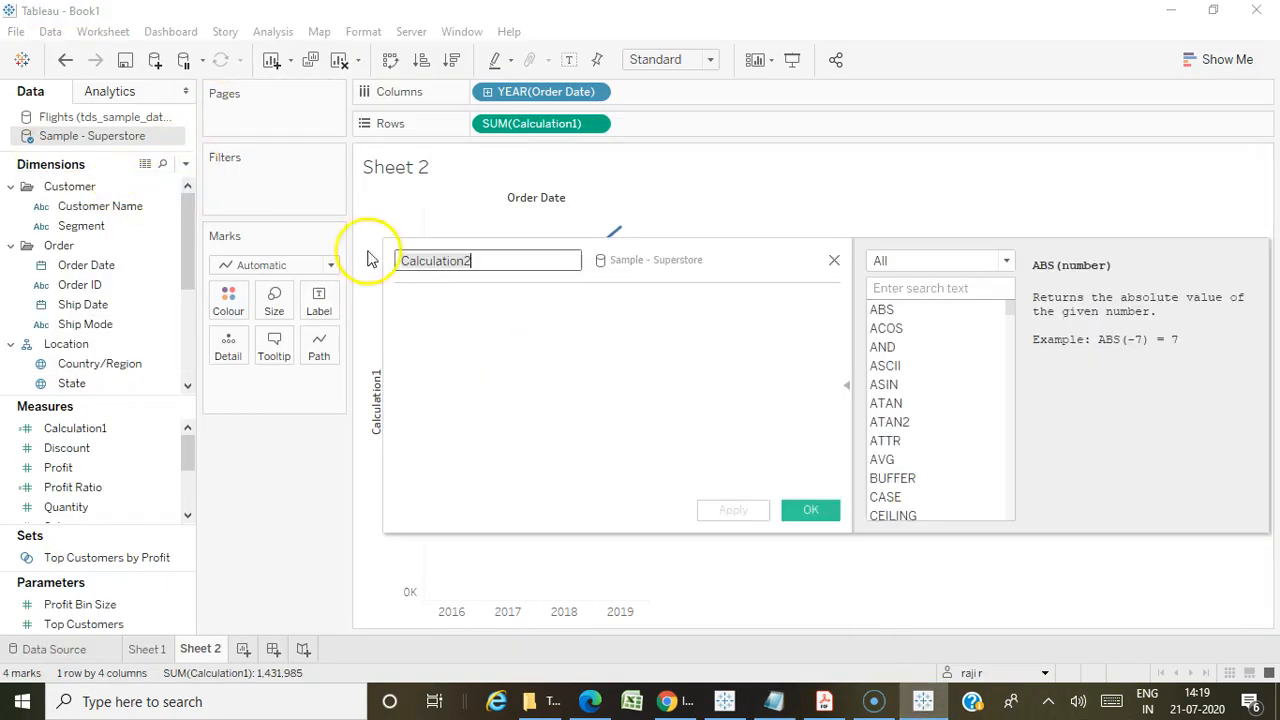
pyautogui.click(580, 380)
pyautogui.write('su')
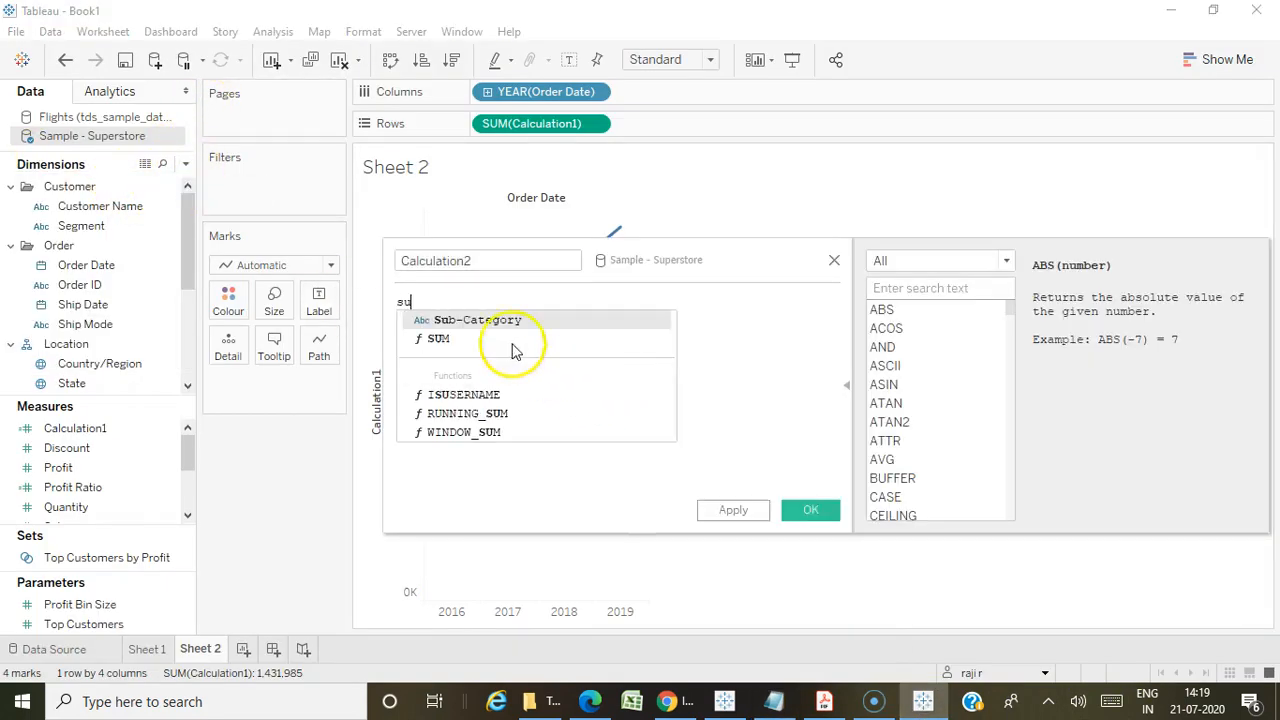
pyautogui.click(456, 337)
pyautogui.write('p')
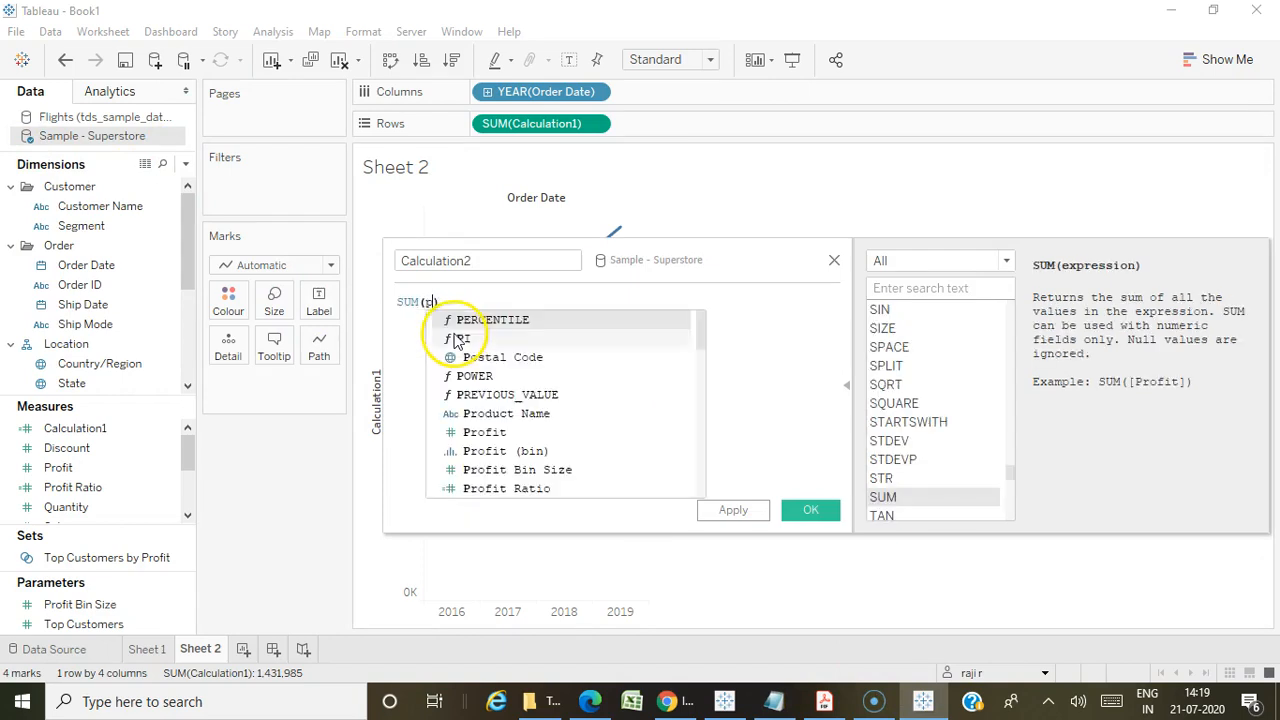
pyautogui.write('r')
pyautogui.click(478, 366)
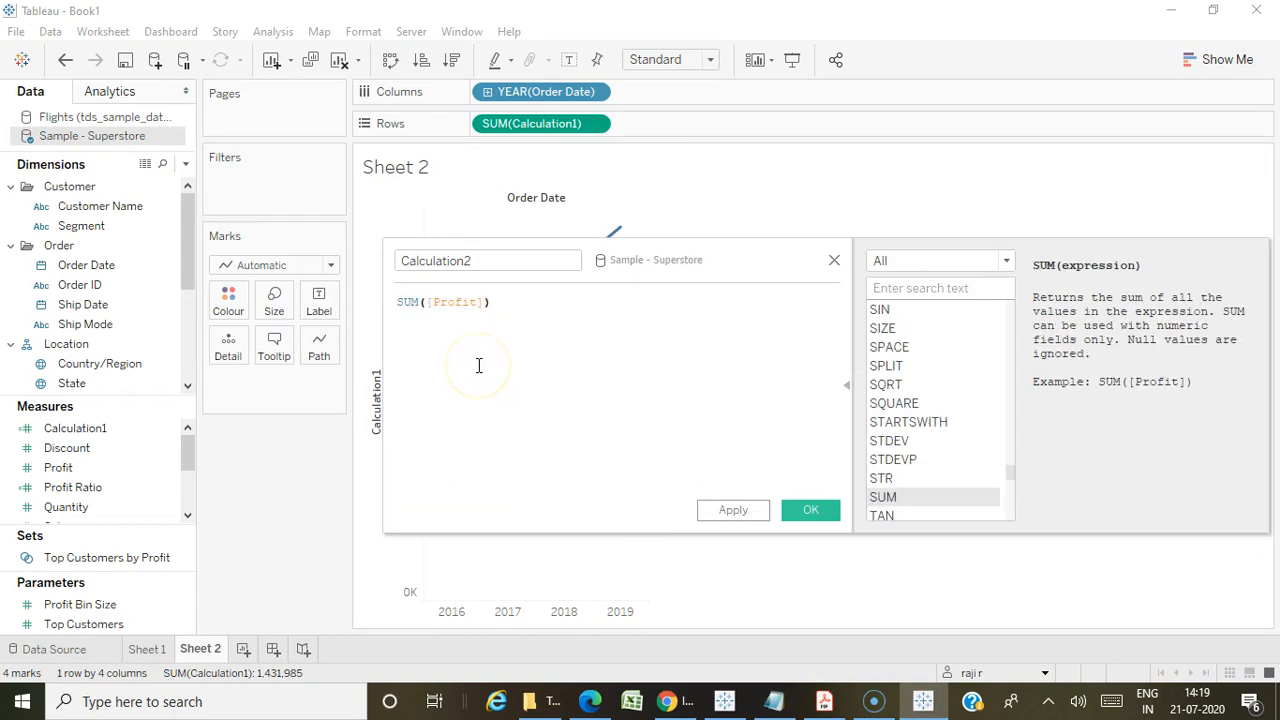
# Extend the formula to divide SUM([Profit]) by SUM([Sales]).
pyautogui.write('/su')
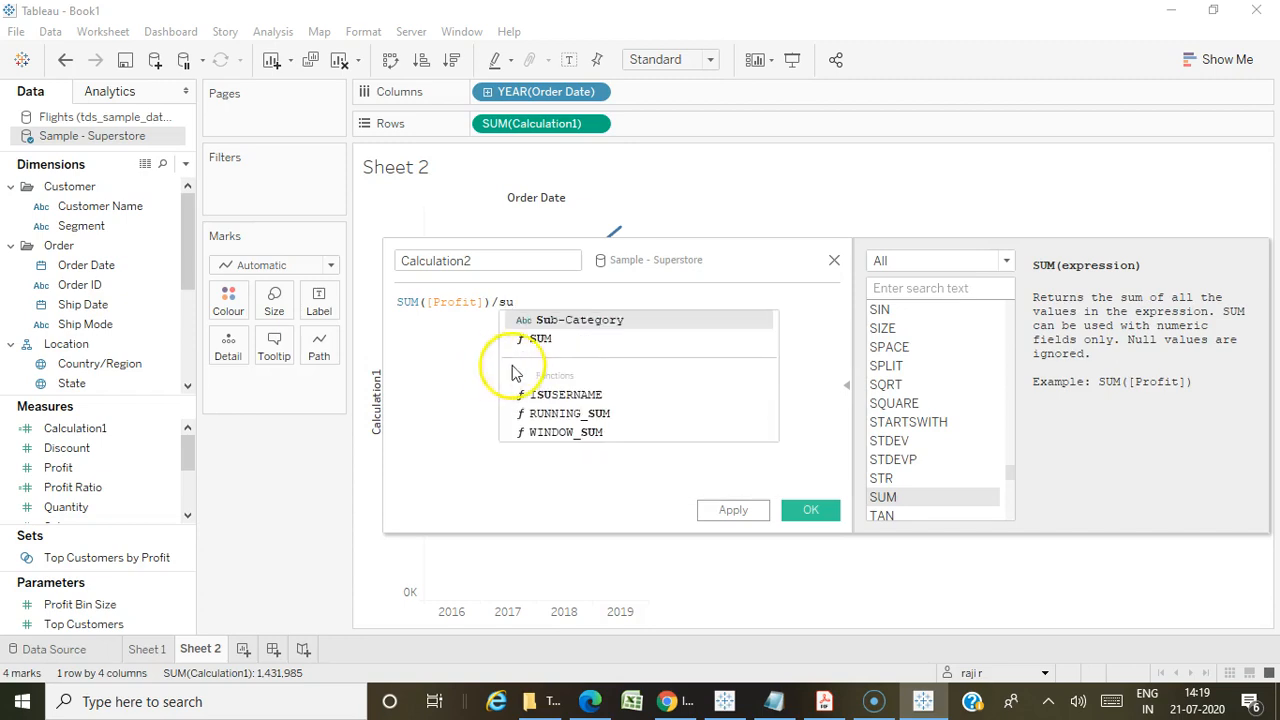
pyautogui.click(538, 338)
pyautogui.write('sa')
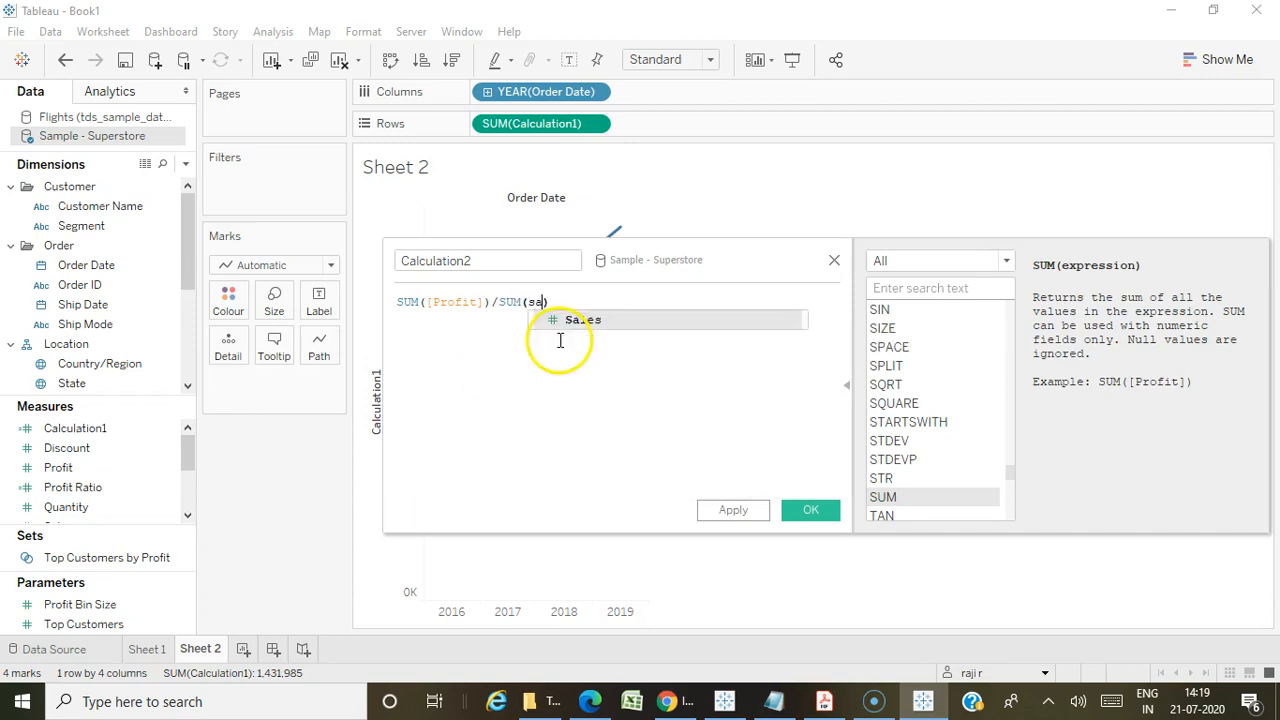
pyautogui.click(583, 322)
# Change the formula to SUM([Profit])/5, save the calculated field and place it on Rows after Calculation1.
pyautogui.moveTo(586, 301); pyautogui.dragTo(495, 300)
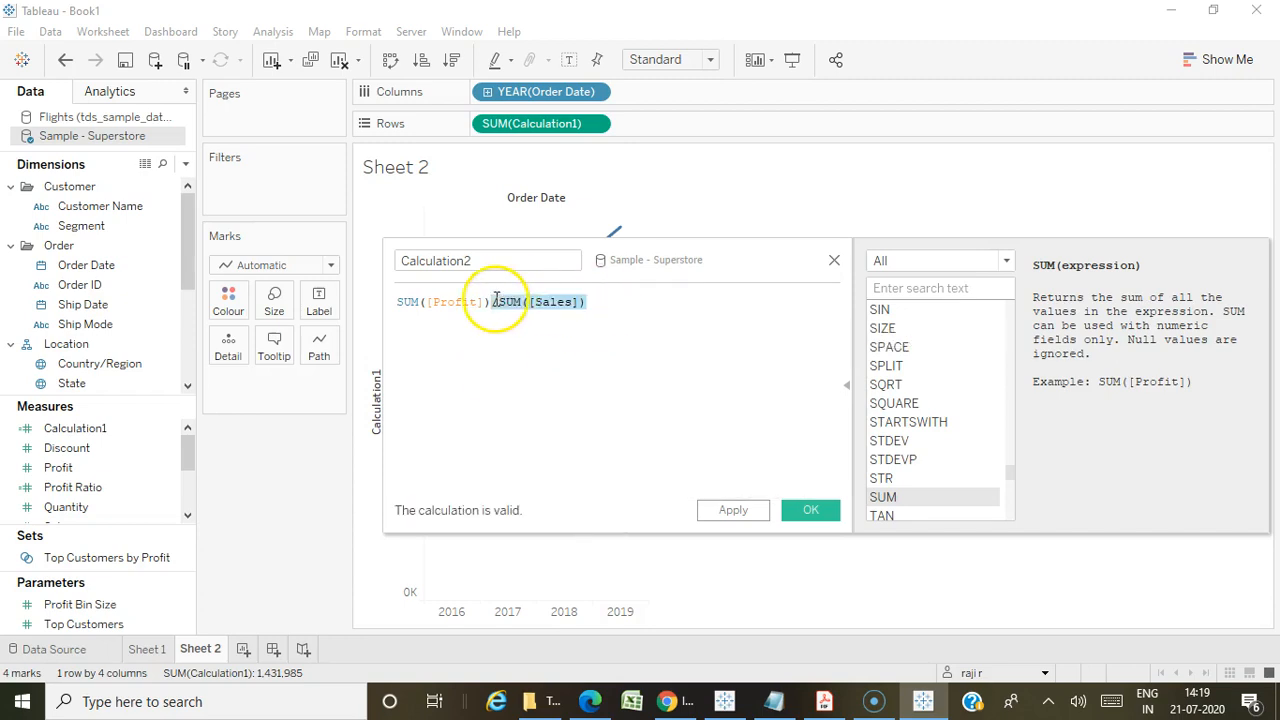
pyautogui.write('5')
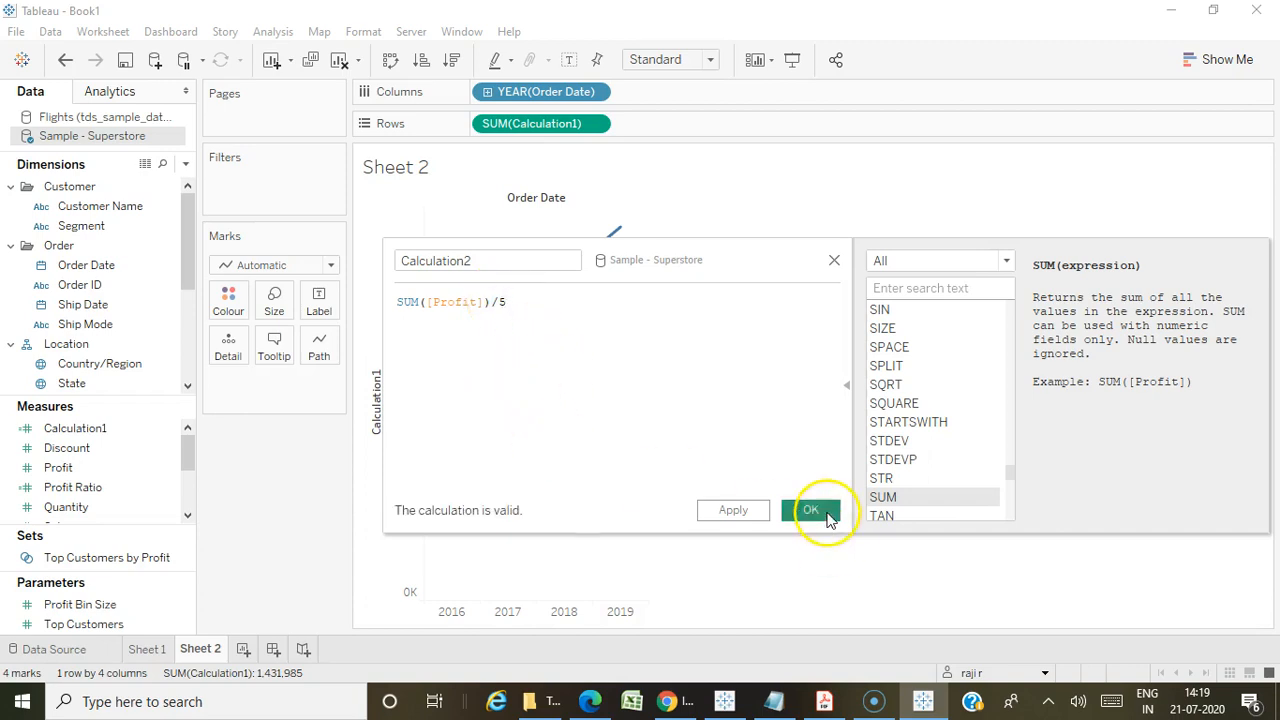
pyautogui.click(812, 511)
pyautogui.moveTo(112, 450)
pyautogui.mouseDown()
pyautogui.moveTo(730, 115)
pyautogui.moveTo(716, 138)
pyautogui.moveTo(695, 128)
pyautogui.mouseUp()
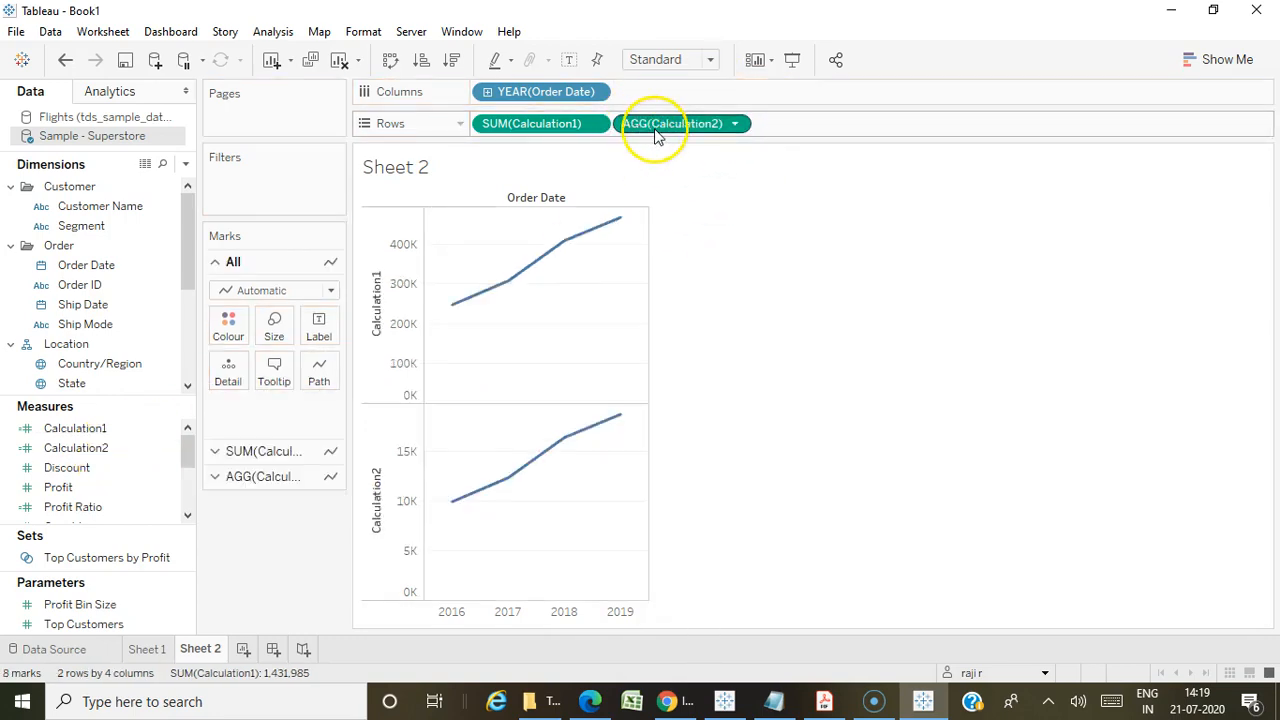
# Open Calculation2 for editing to review its formula and close the editor without changes.
pyautogui.click(168, 453)
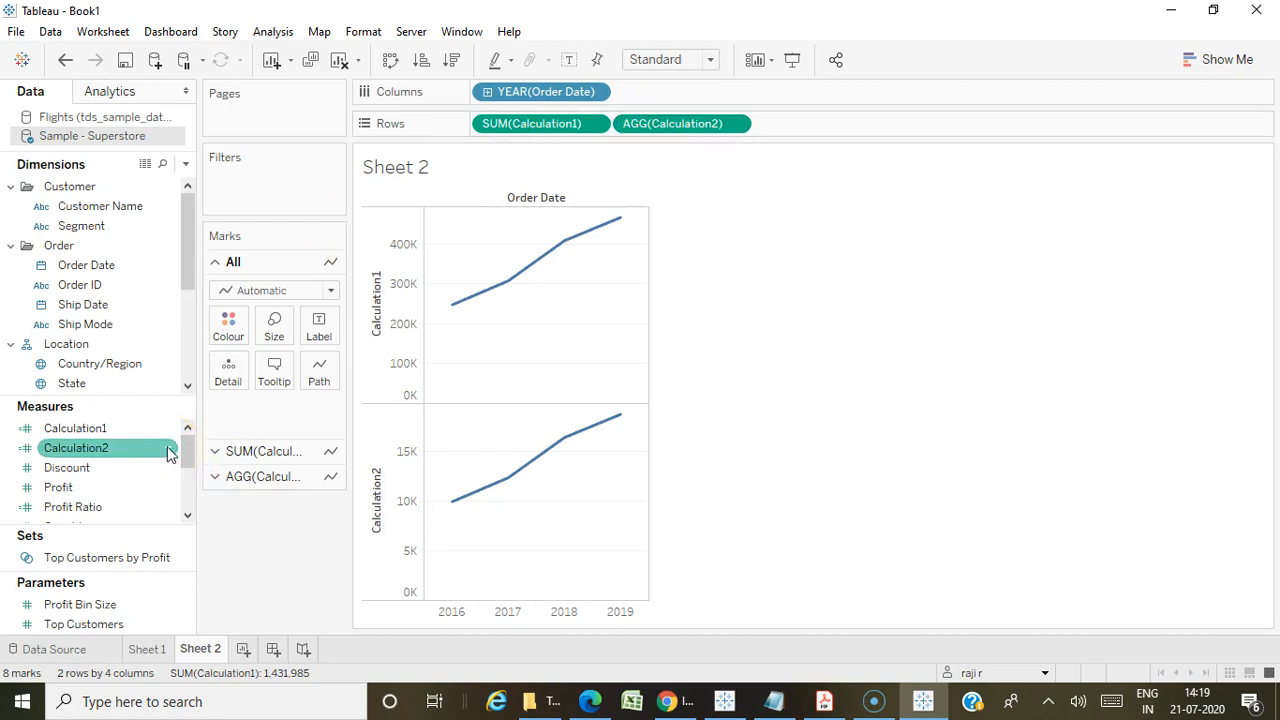
pyautogui.click(168, 453)
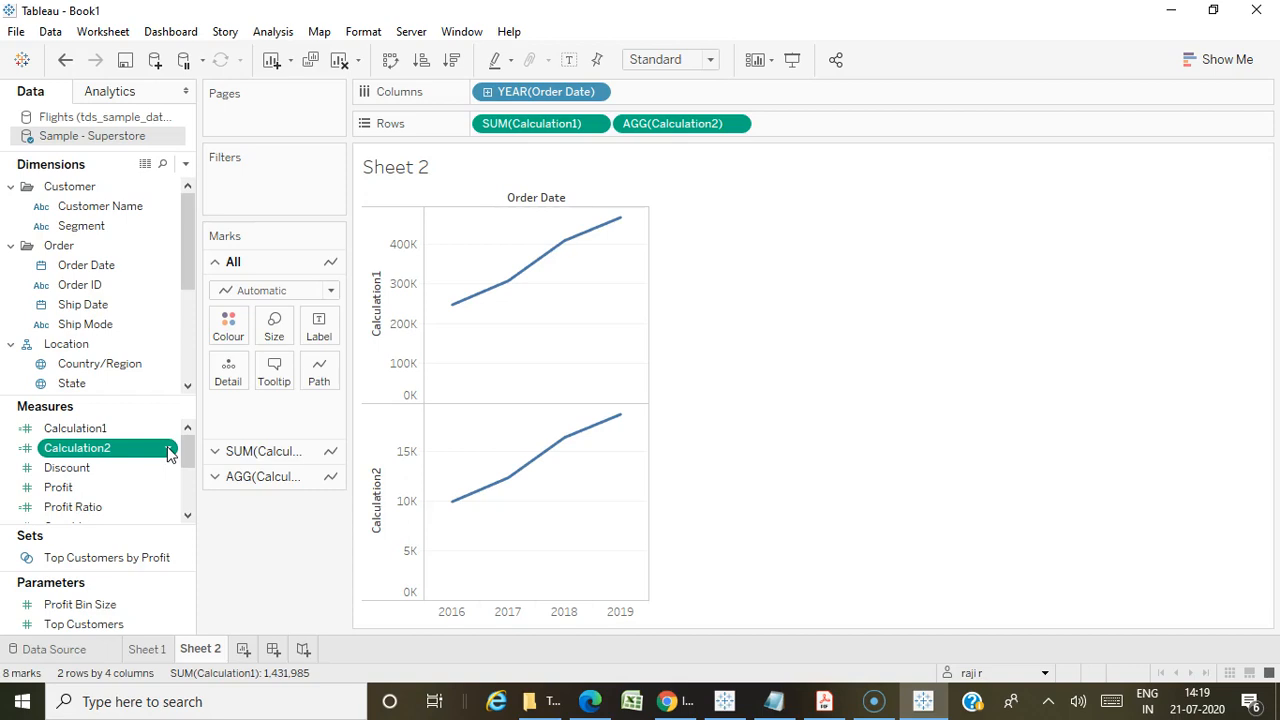
pyautogui.click(168, 448)
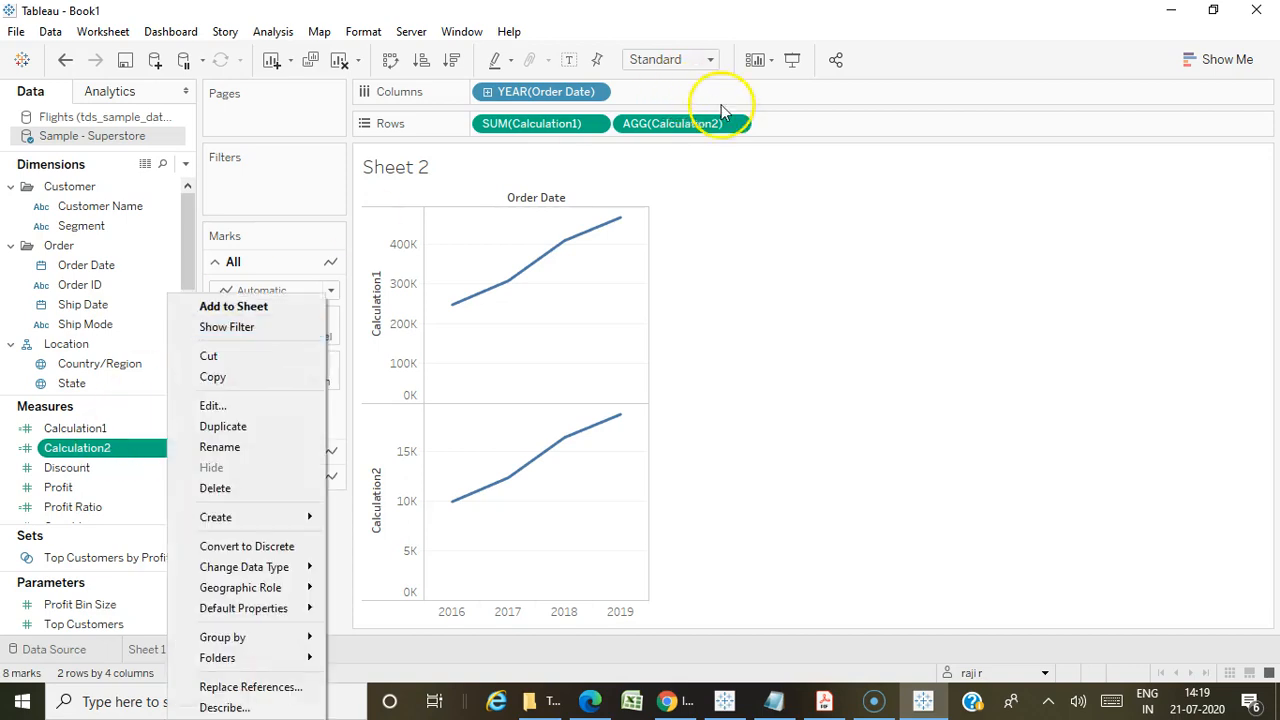
pyautogui.click(215, 405)
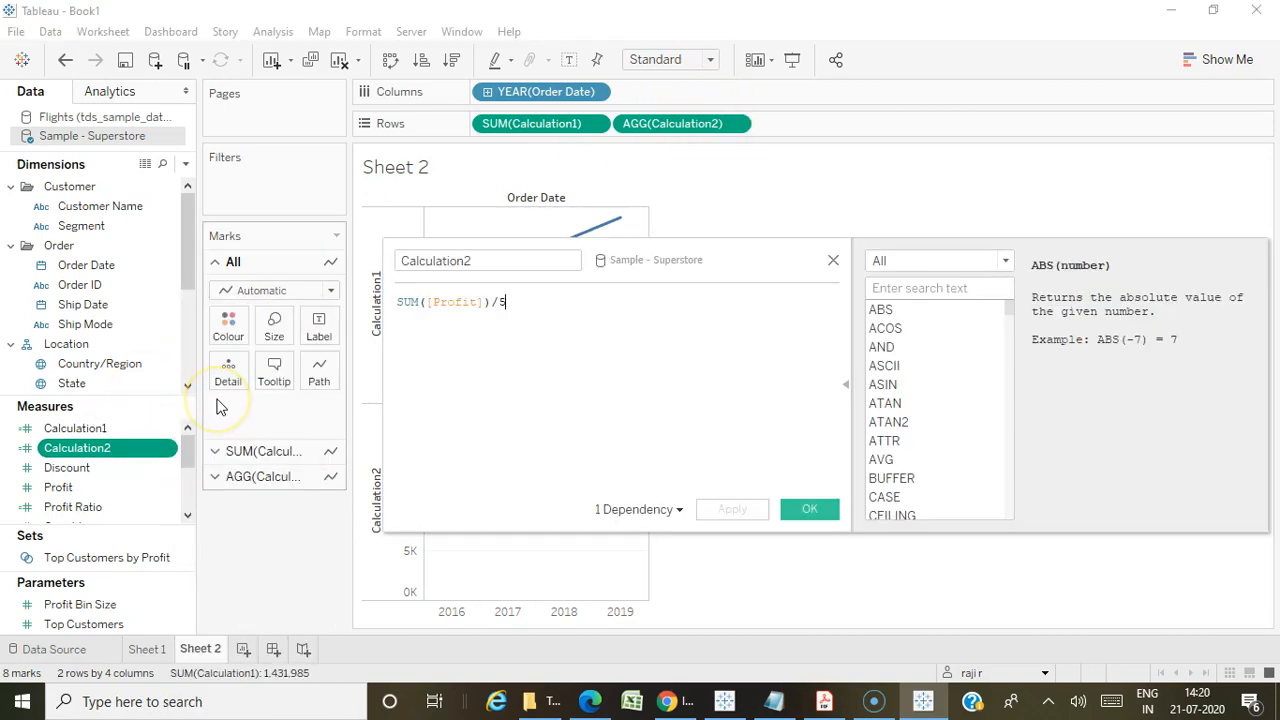
pyautogui.click(833, 263)
# Switch to aggr.txt in Notepad and highlight option a, "A calculated field with the formula SUM([Profit])", in the AGG question.
pyautogui.click(760, 703)
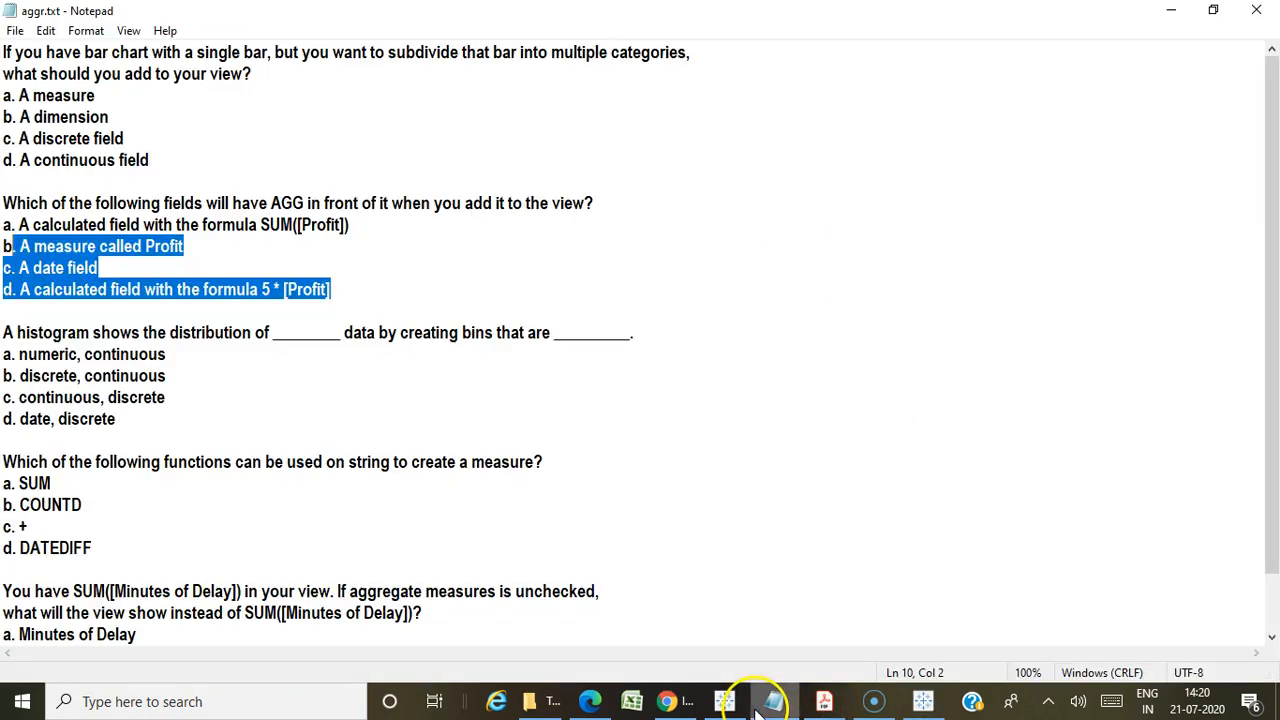
pyautogui.click(72, 225)
pyautogui.moveTo(18, 225); pyautogui.dragTo(394, 225)
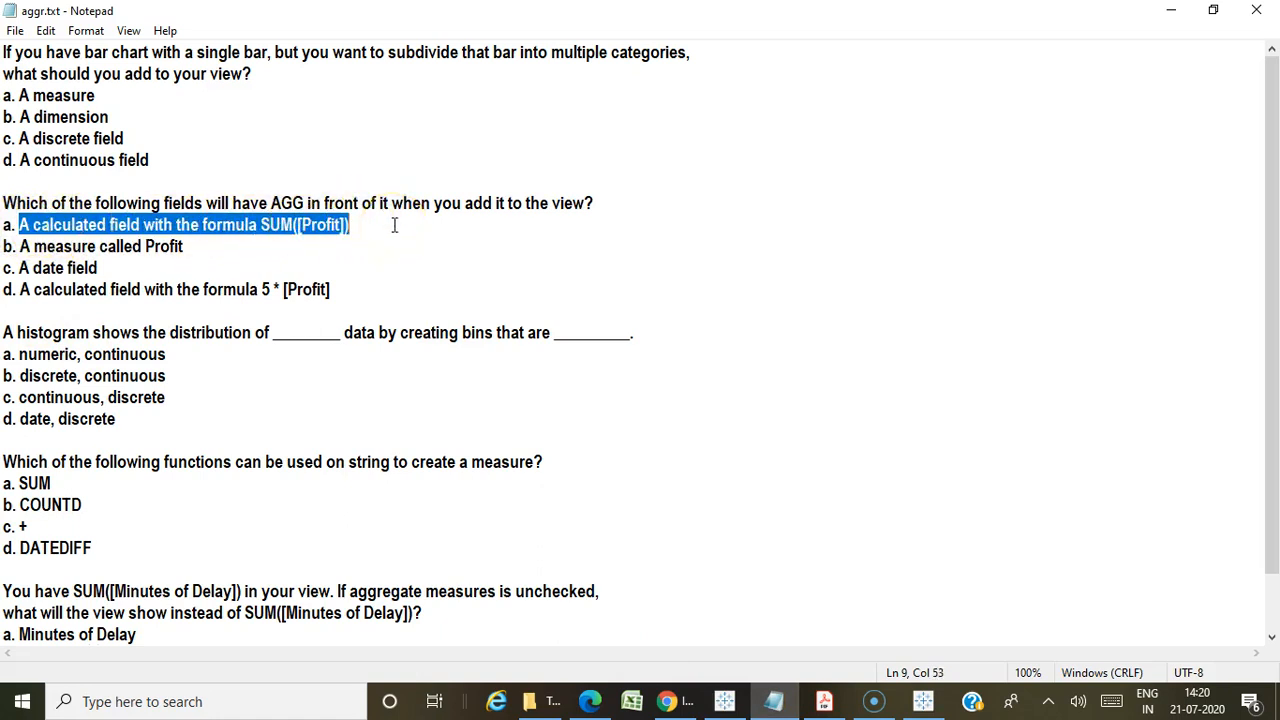
pyautogui.click(394, 270)
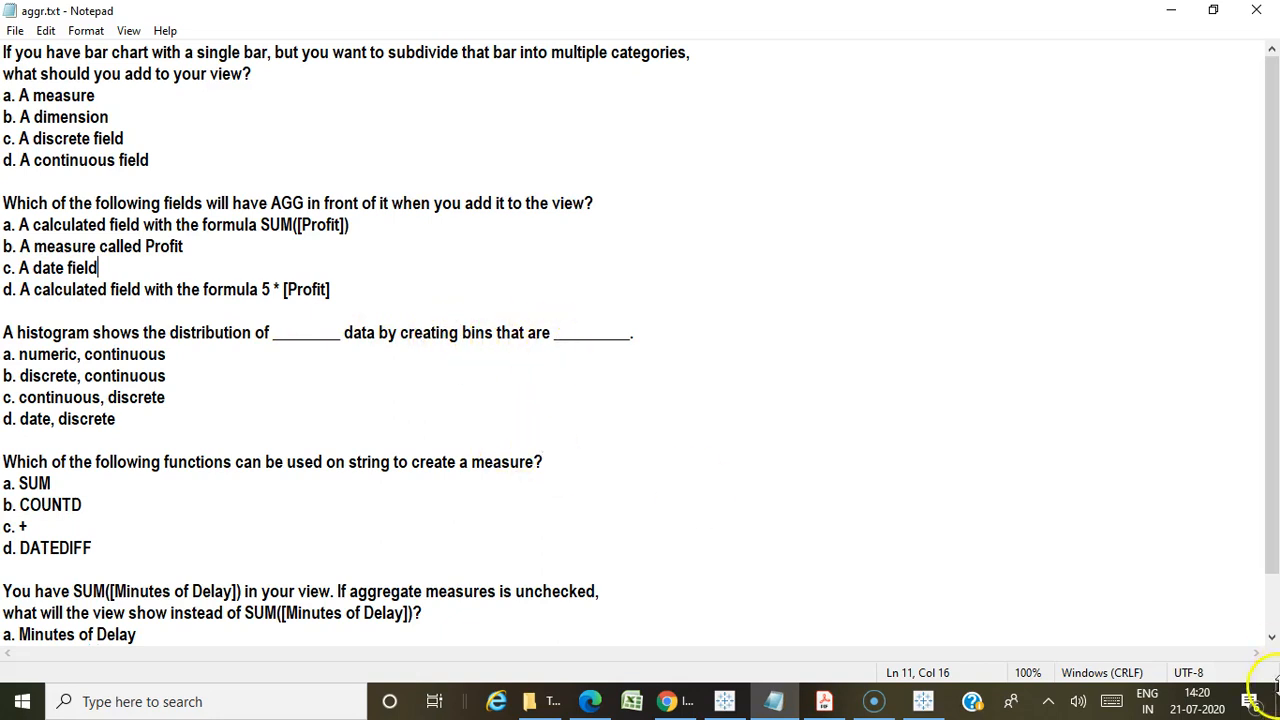
# Return to Tableau and add a new worksheet for the histogram question.
pyautogui.click(923, 701)
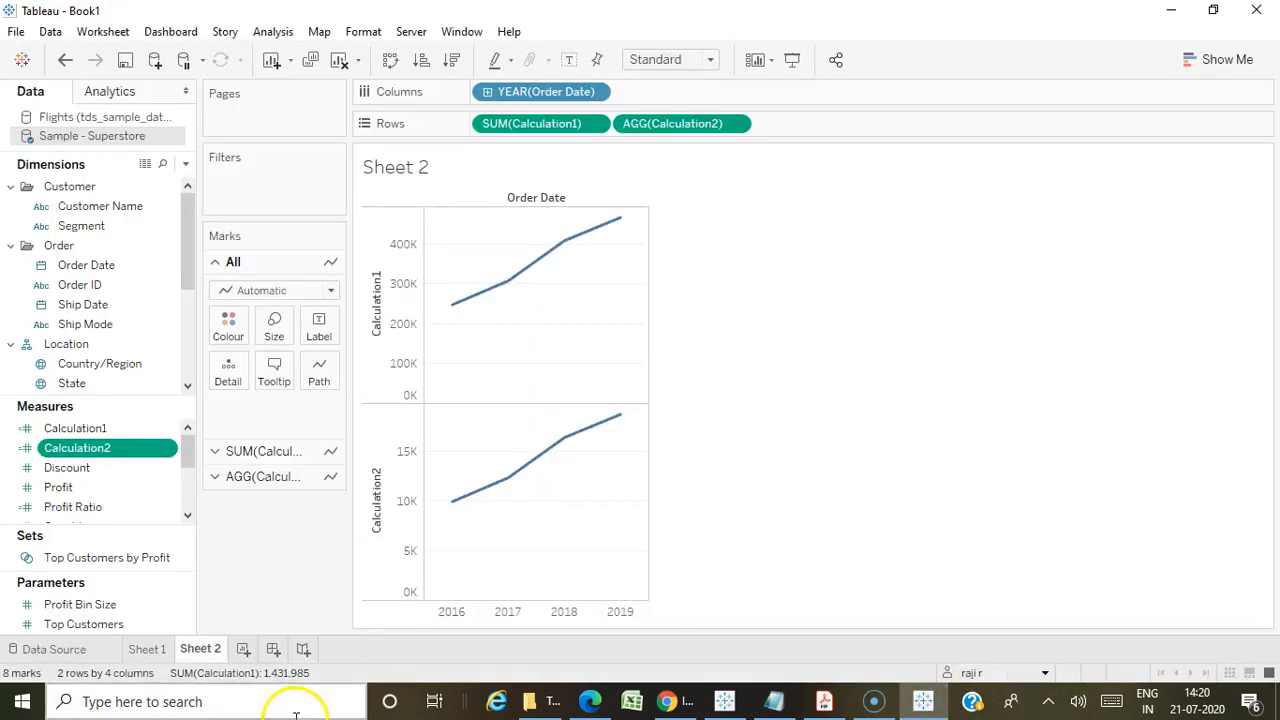
pyautogui.click(243, 649)
pyautogui.moveTo(236, 655)
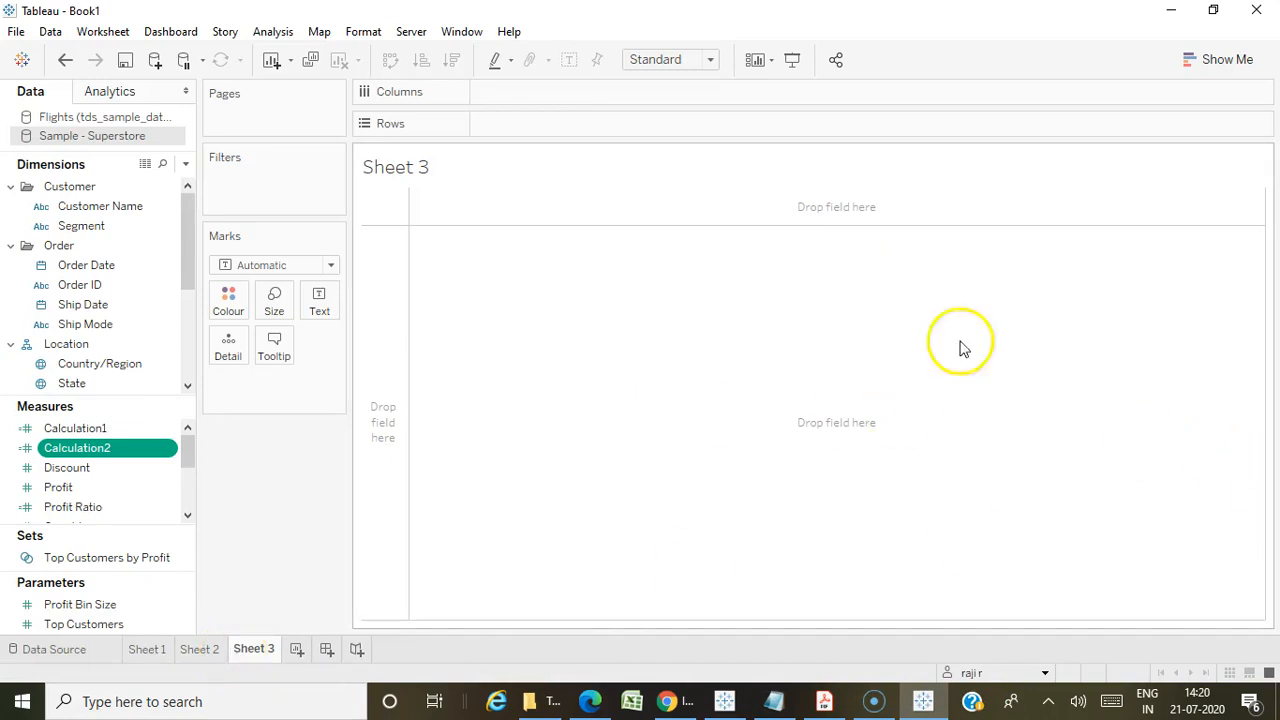
# Place Profit on Rows and turn the view into a histogram with the Show Me chart options.
pyautogui.click(1203, 62)
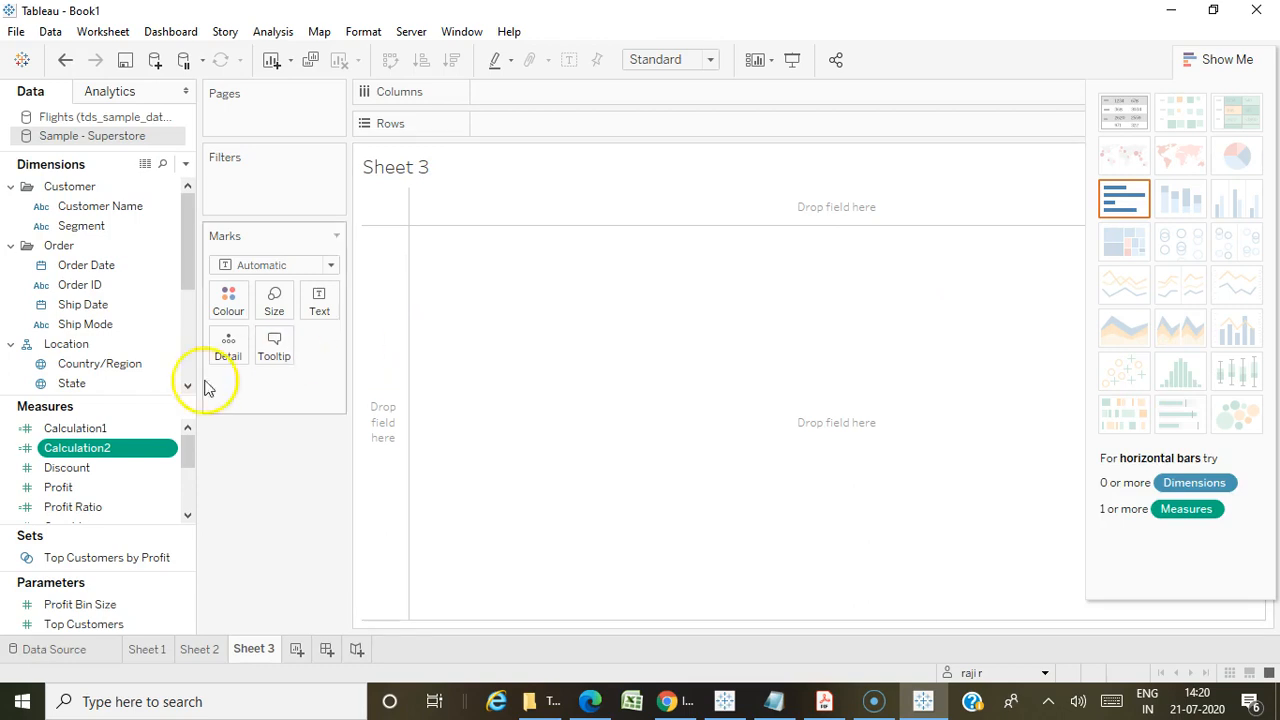
pyautogui.scroll(-4, 77, 370)
pyautogui.moveTo(88, 489); pyautogui.dragTo(558, 143)
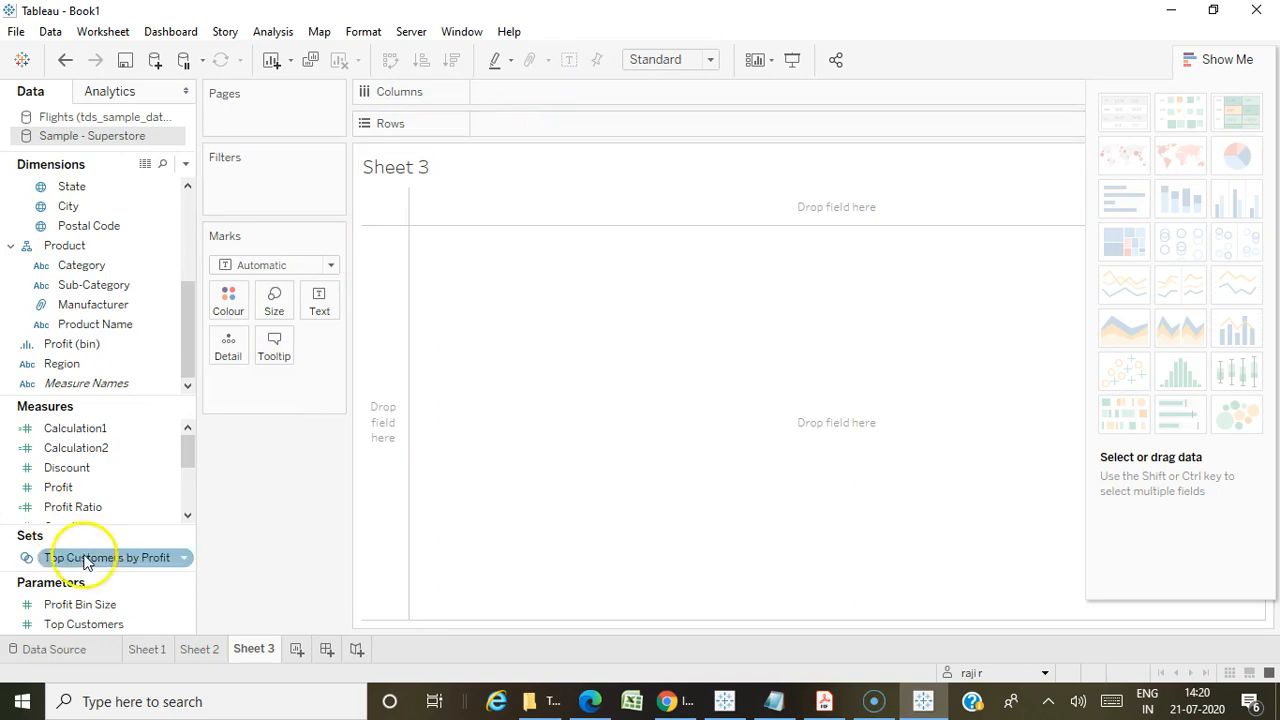
pyautogui.moveTo(58, 487); pyautogui.dragTo(503, 123)
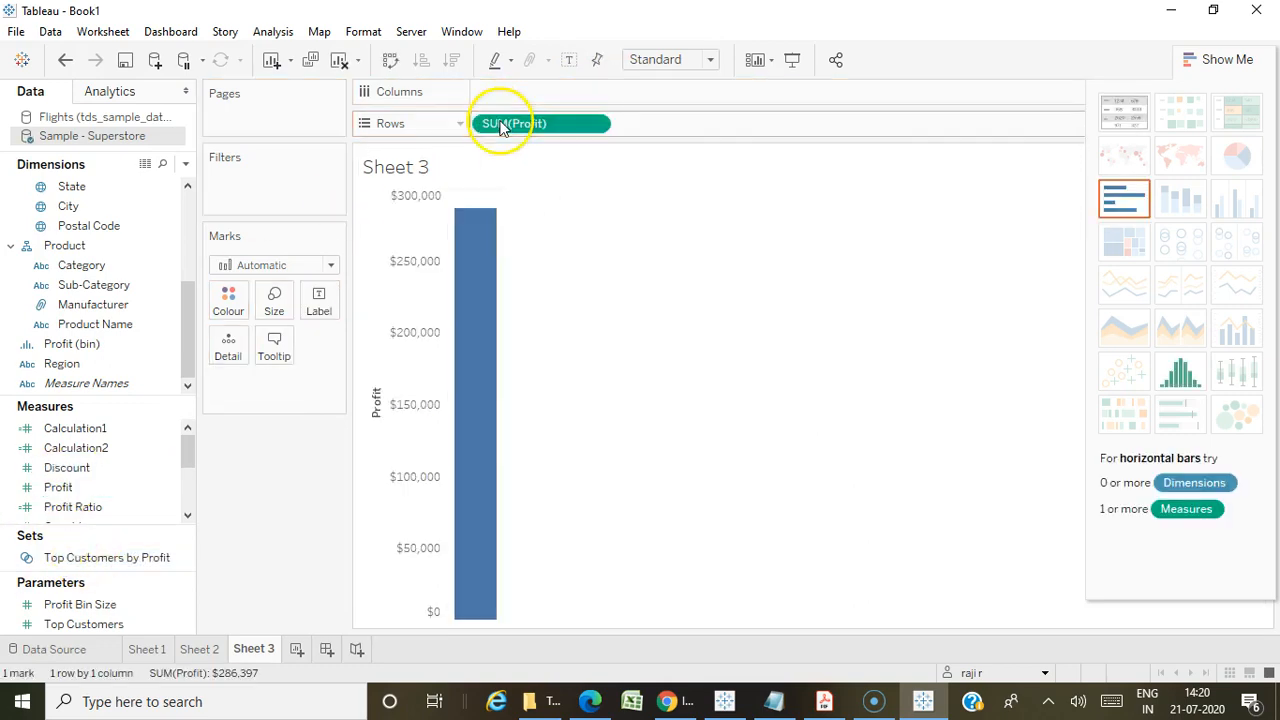
pyautogui.click(1180, 374)
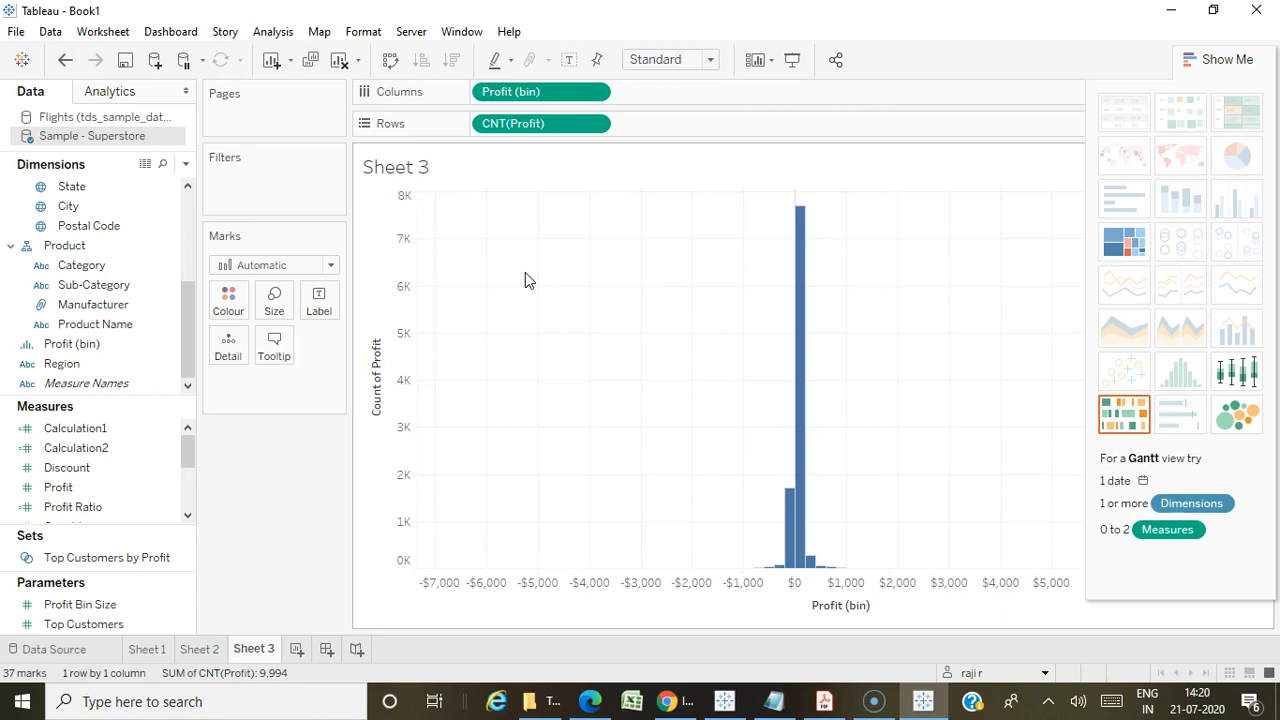
# Examine the measures and dimensions in the field list, comparing Profit with Sub-Category and Profit (bin).
pyautogui.click(85, 490)
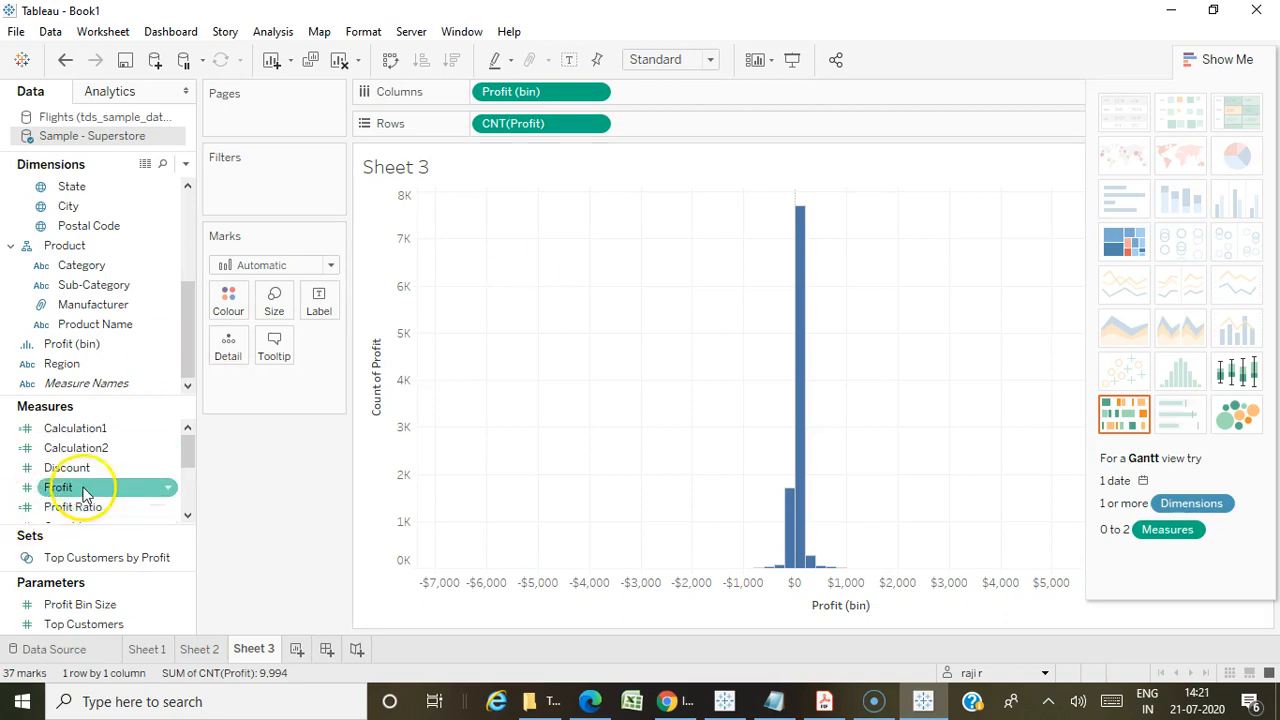
pyautogui.click(45, 507)
pyautogui.click(98, 484)
pyautogui.click(92, 468)
pyautogui.click(85, 287)
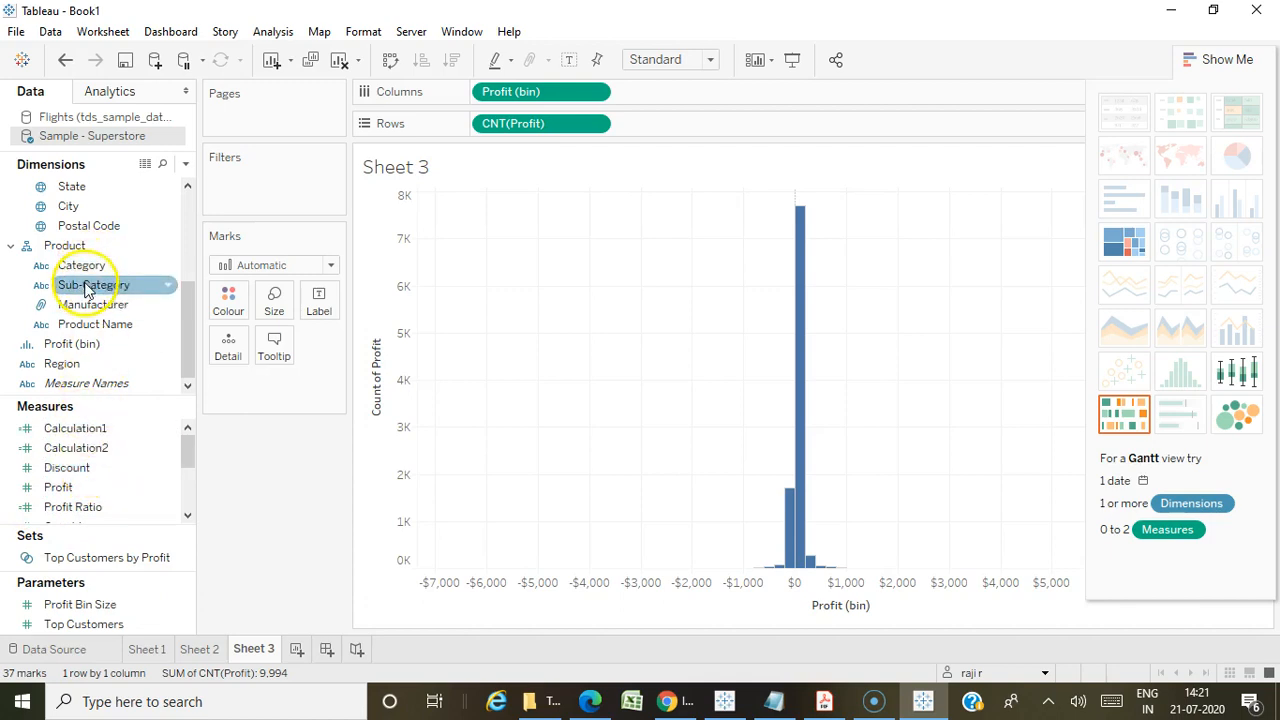
pyautogui.click(40, 265)
pyautogui.click(100, 383)
pyautogui.scroll(1, 100, 383)
pyautogui.click(95, 364)
pyautogui.scroll(-1, 95, 364)
pyautogui.click(62, 350)
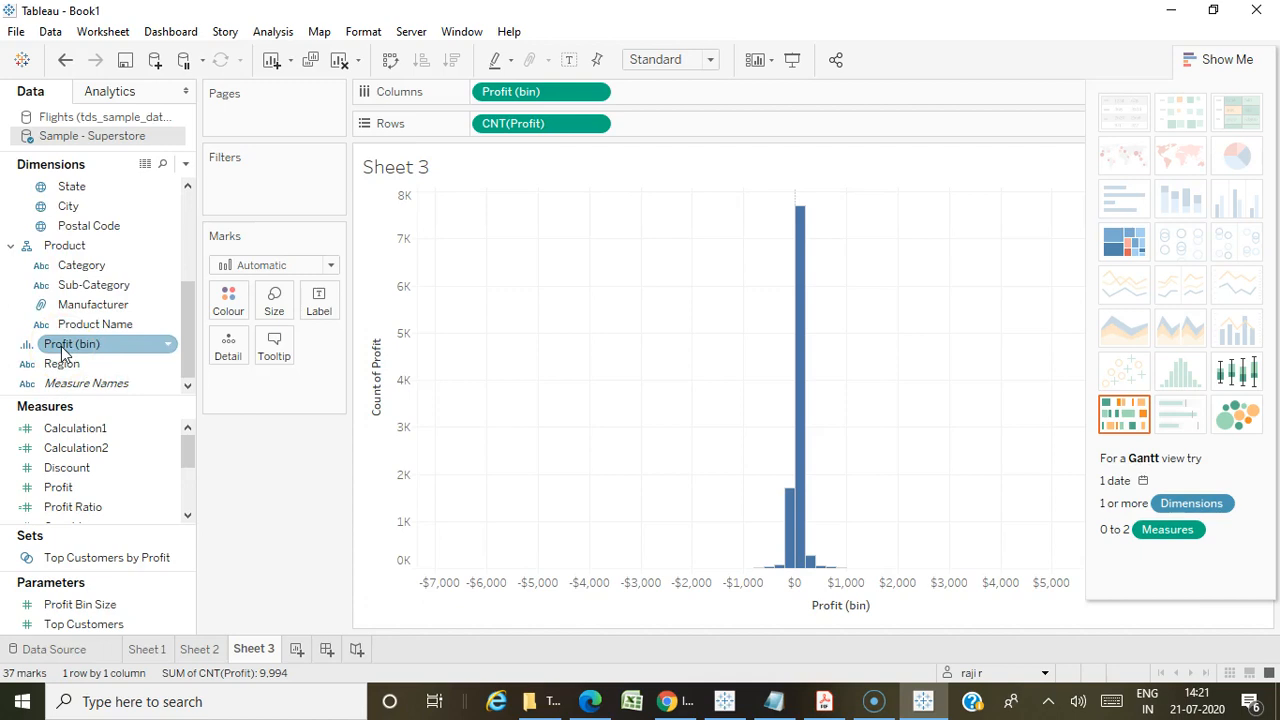
# Switch to aggr.txt in Notepad, compare the histogram question's options, and highlight option c, "continuous, discrete".
pyautogui.click(771, 697)
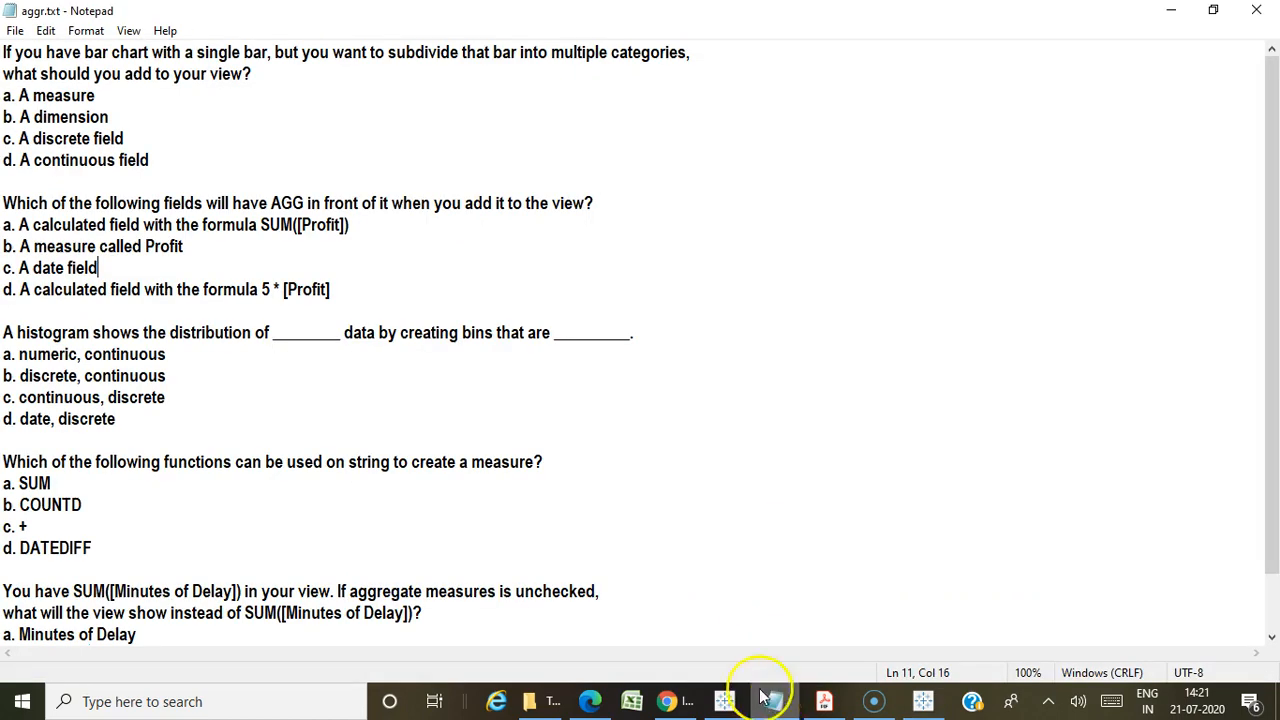
pyautogui.click(291, 327)
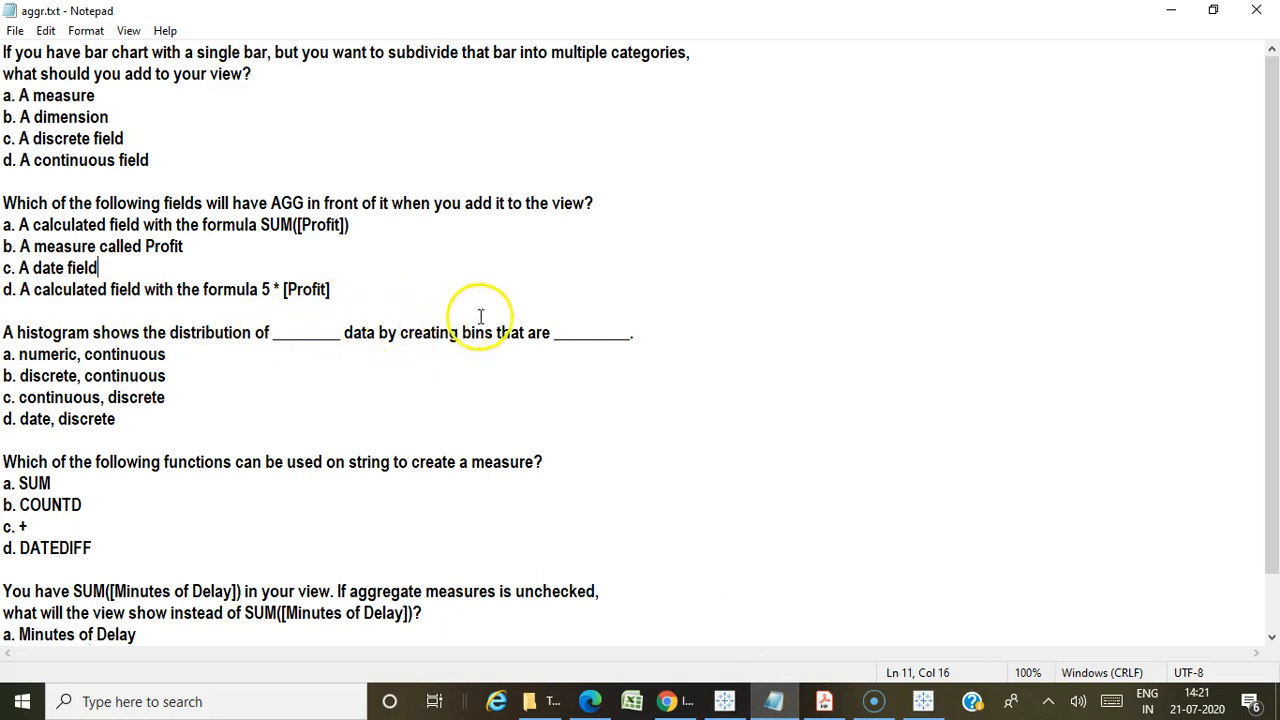
pyautogui.moveTo(20, 399); pyautogui.dragTo(160, 398)
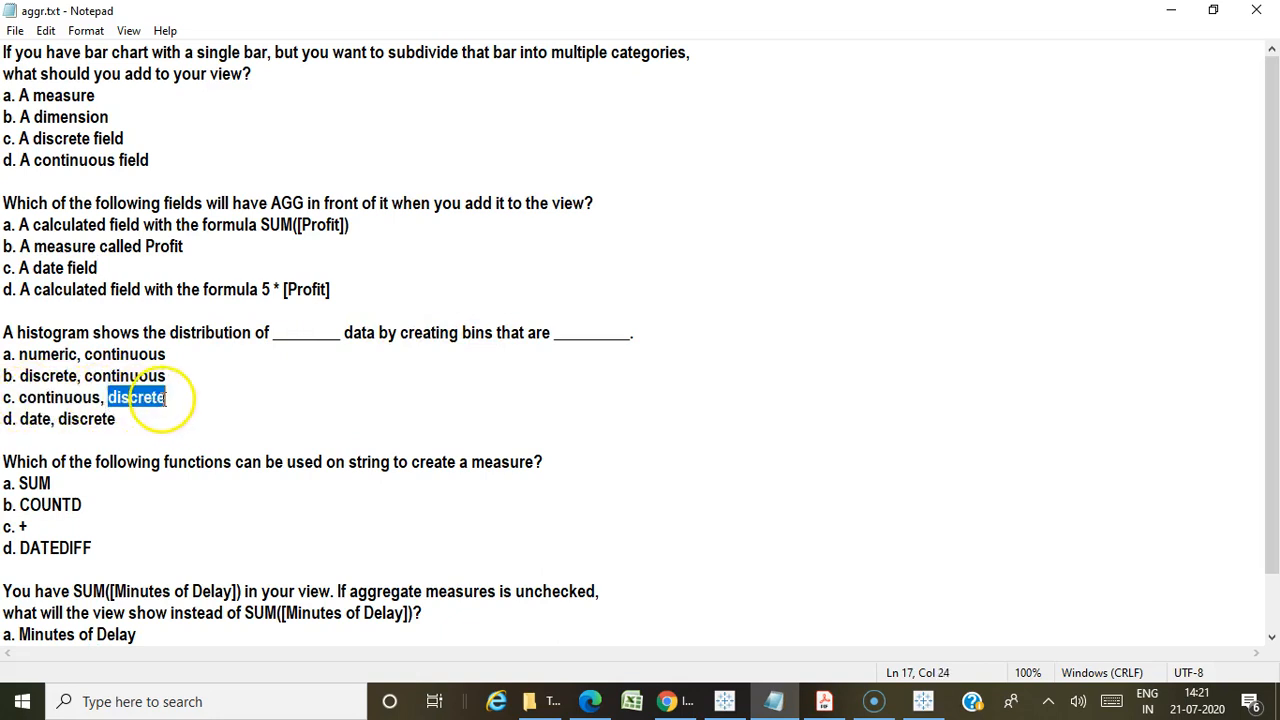
pyautogui.click(198, 414)
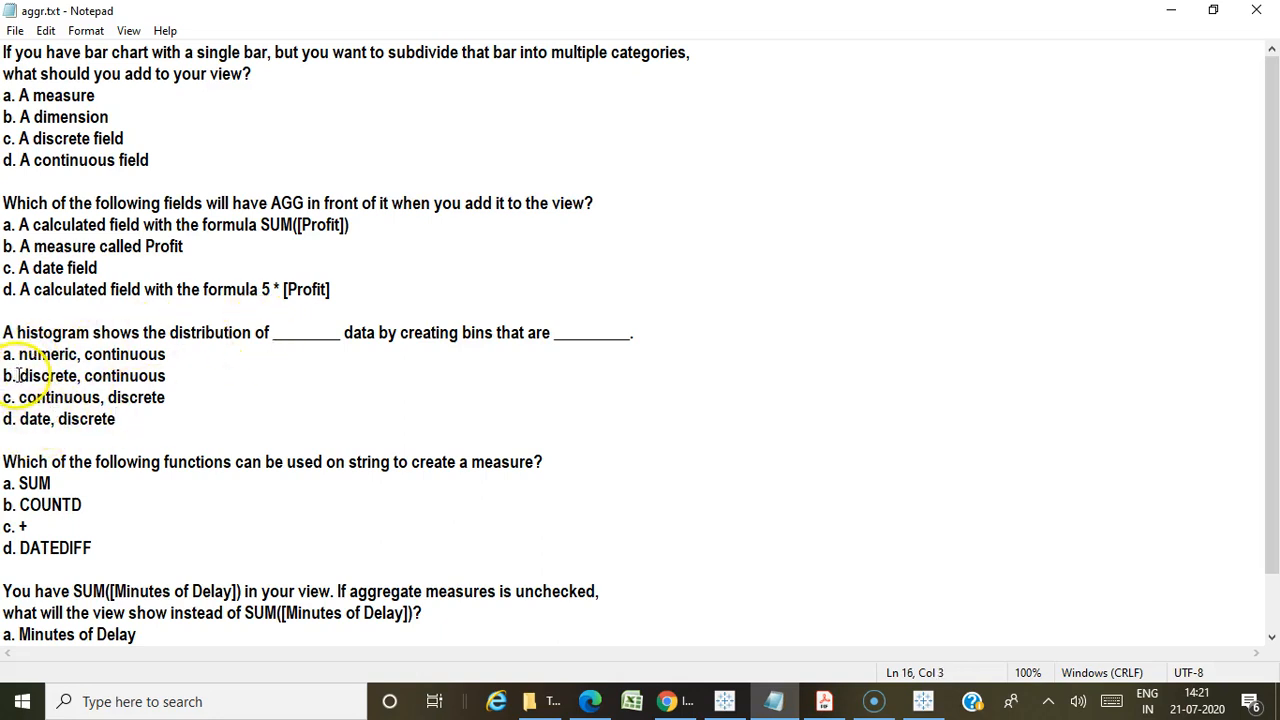
pyautogui.moveTo(18, 375); pyautogui.dragTo(118, 376)
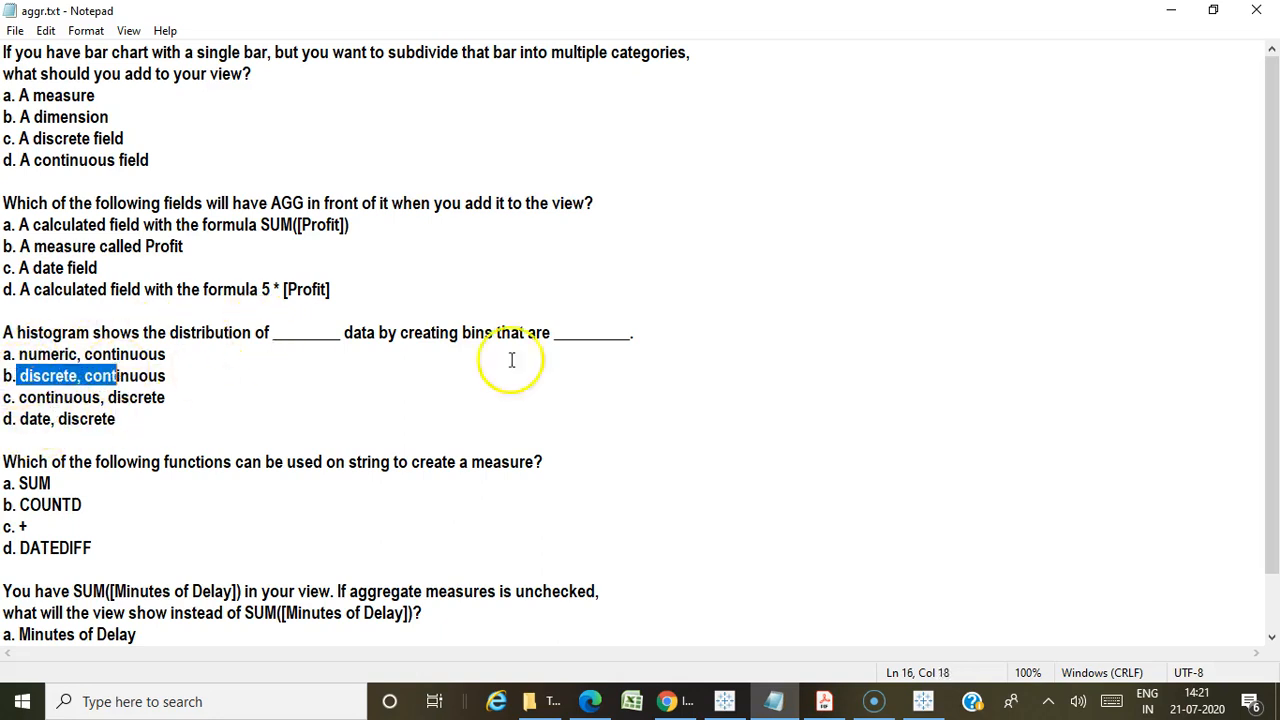
pyautogui.click(121, 377)
pyautogui.moveTo(188, 375); pyautogui.dragTo(15, 332)
pyautogui.click(325, 389)
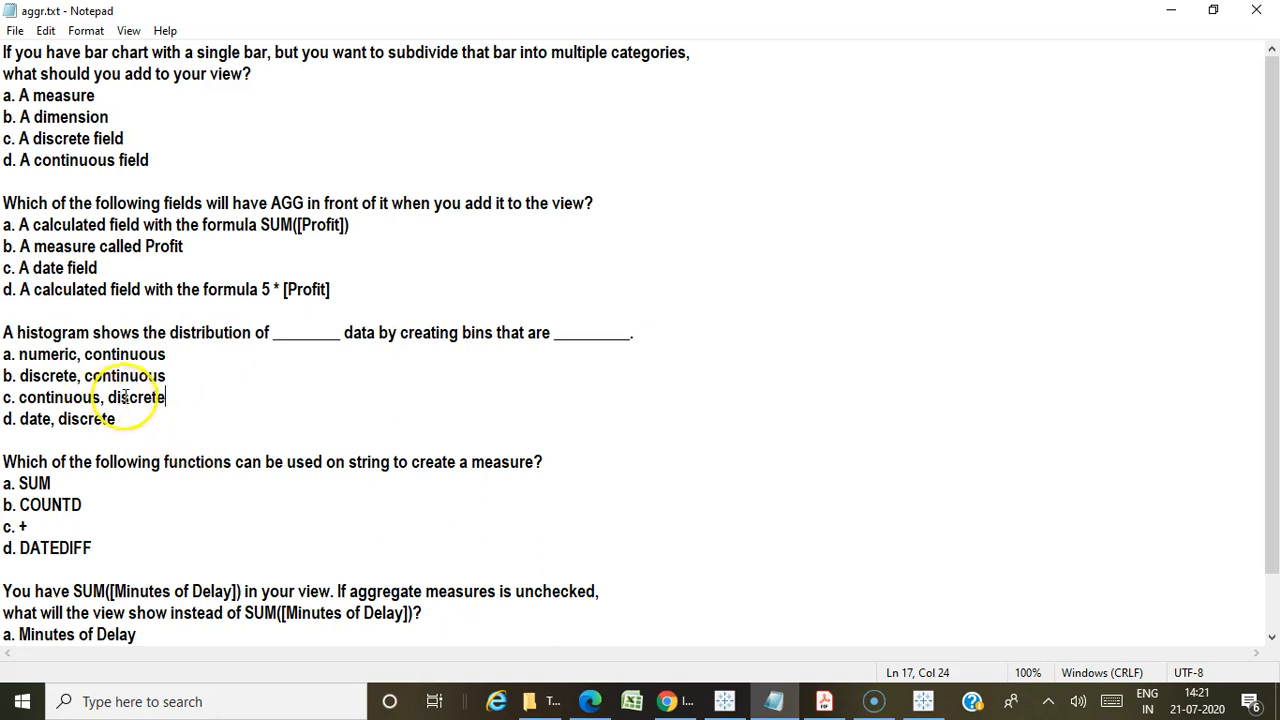
pyautogui.hotkey('shift', 'Home')
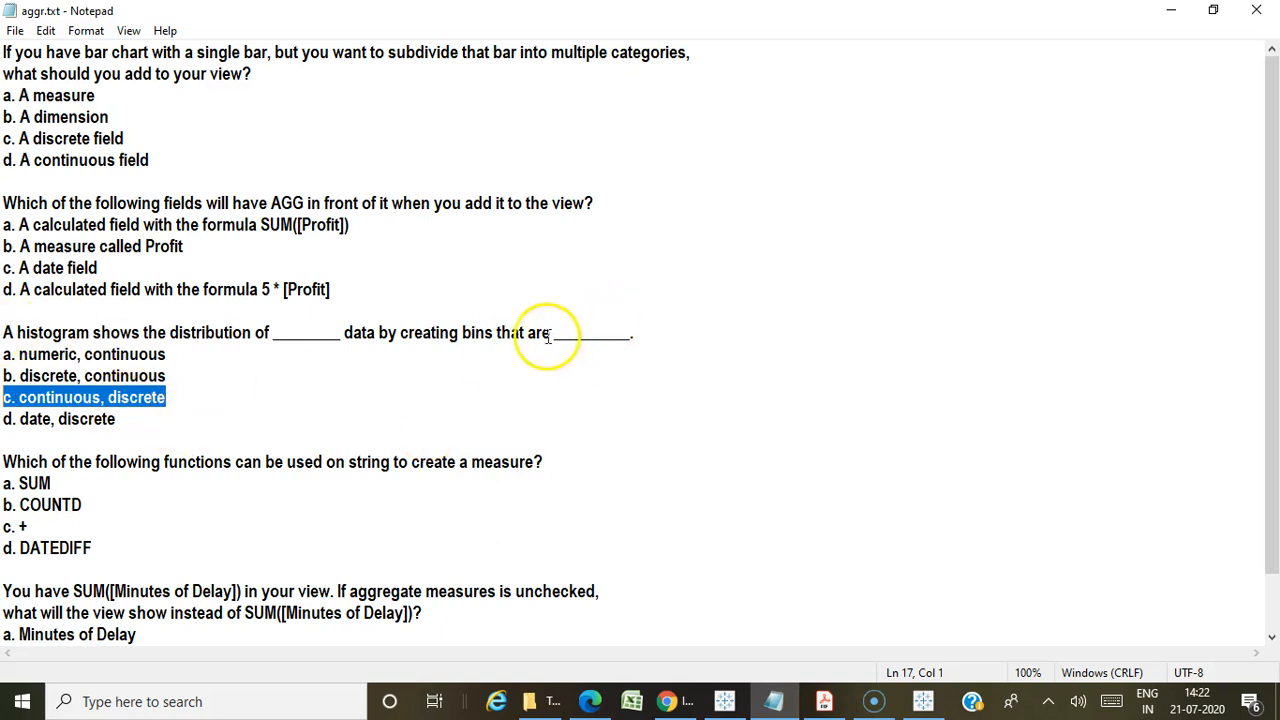
pyautogui.click(237, 416)
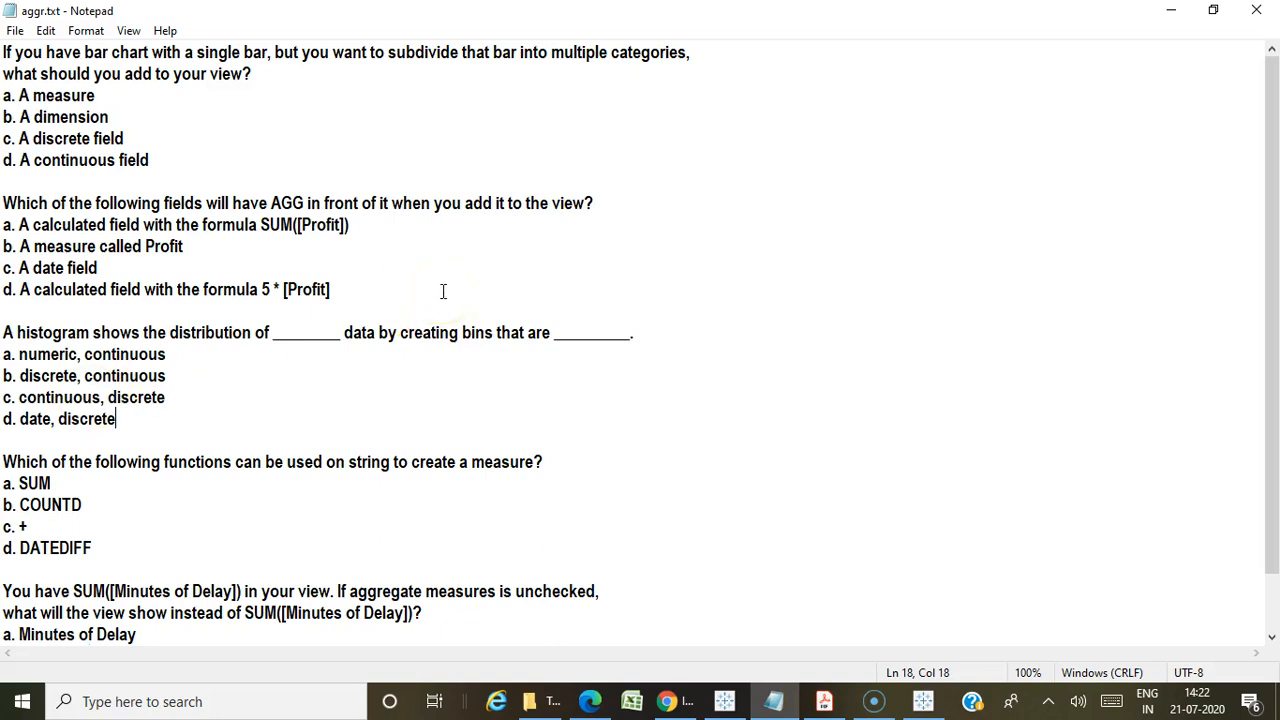
pyautogui.moveTo(168, 397); pyautogui.dragTo(3, 397)
# Review the SUM, COUNTD, + and DATEDIFF options of the string function question, highlighting them one after another.
pyautogui.scroll(-1, 134, 428)
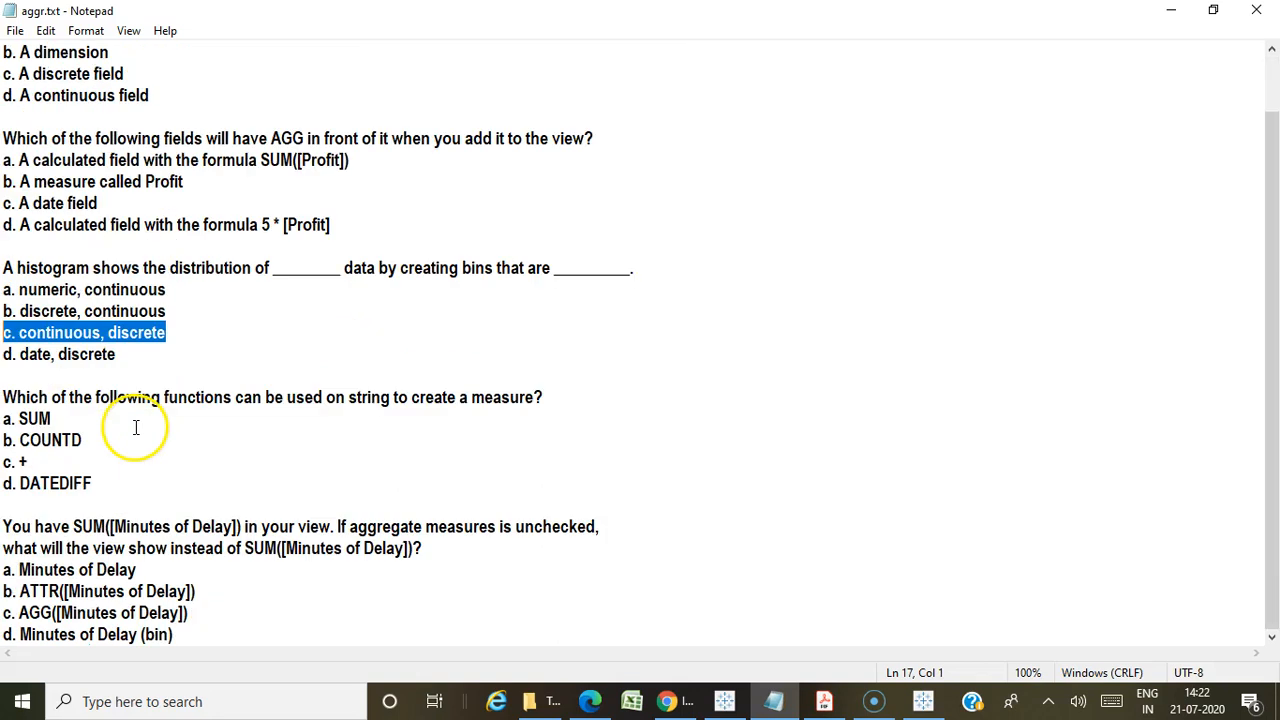
pyautogui.click(129, 483)
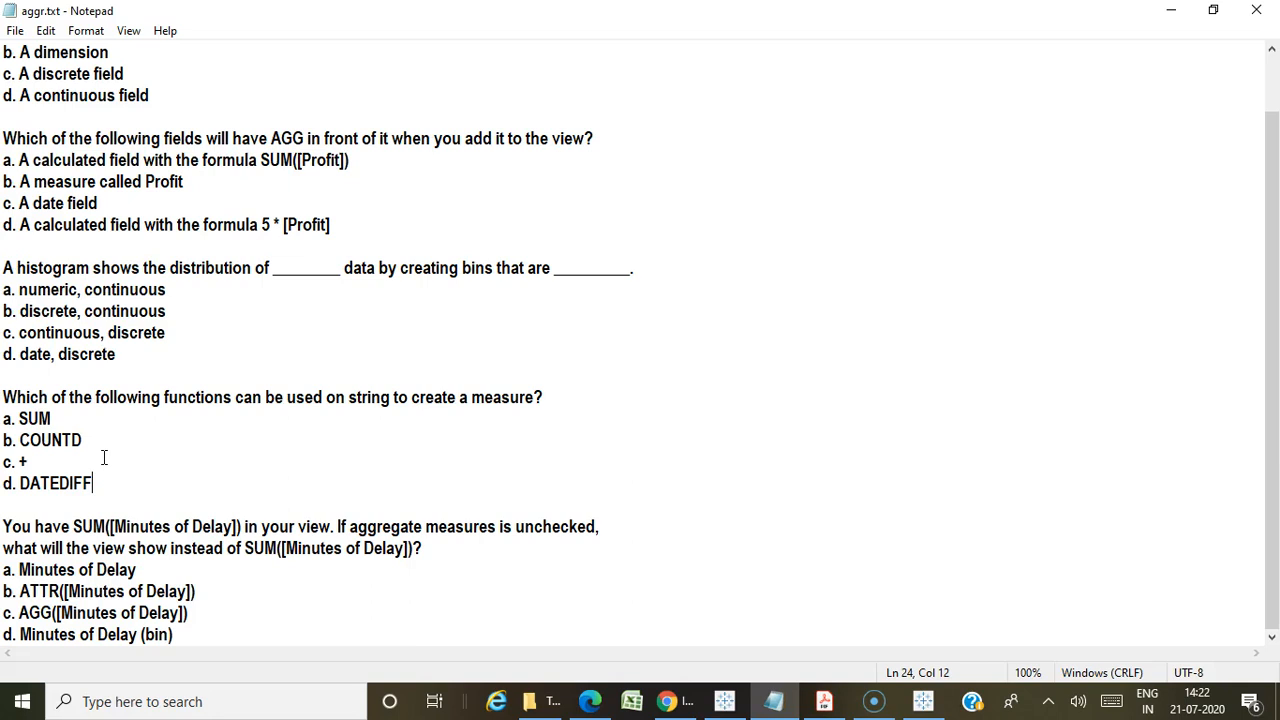
pyautogui.moveTo(52, 419); pyautogui.dragTo(4, 419)
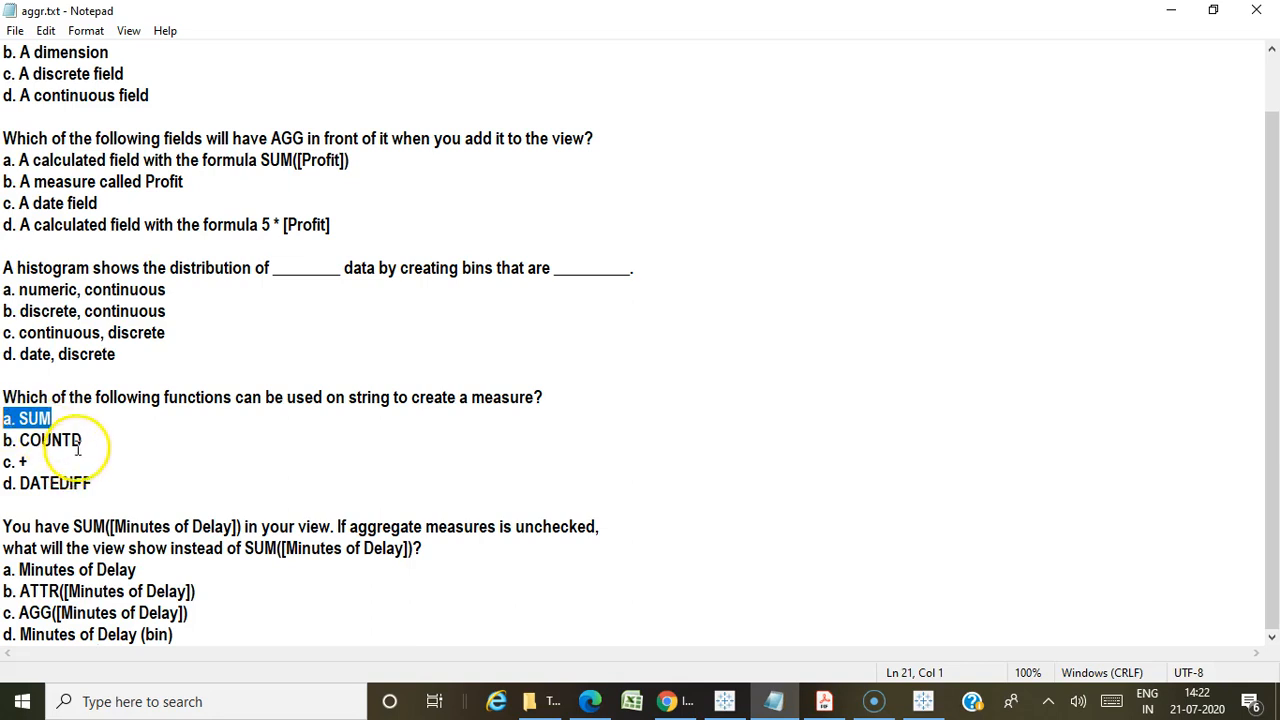
pyautogui.moveTo(84, 440); pyautogui.dragTo(4, 462)
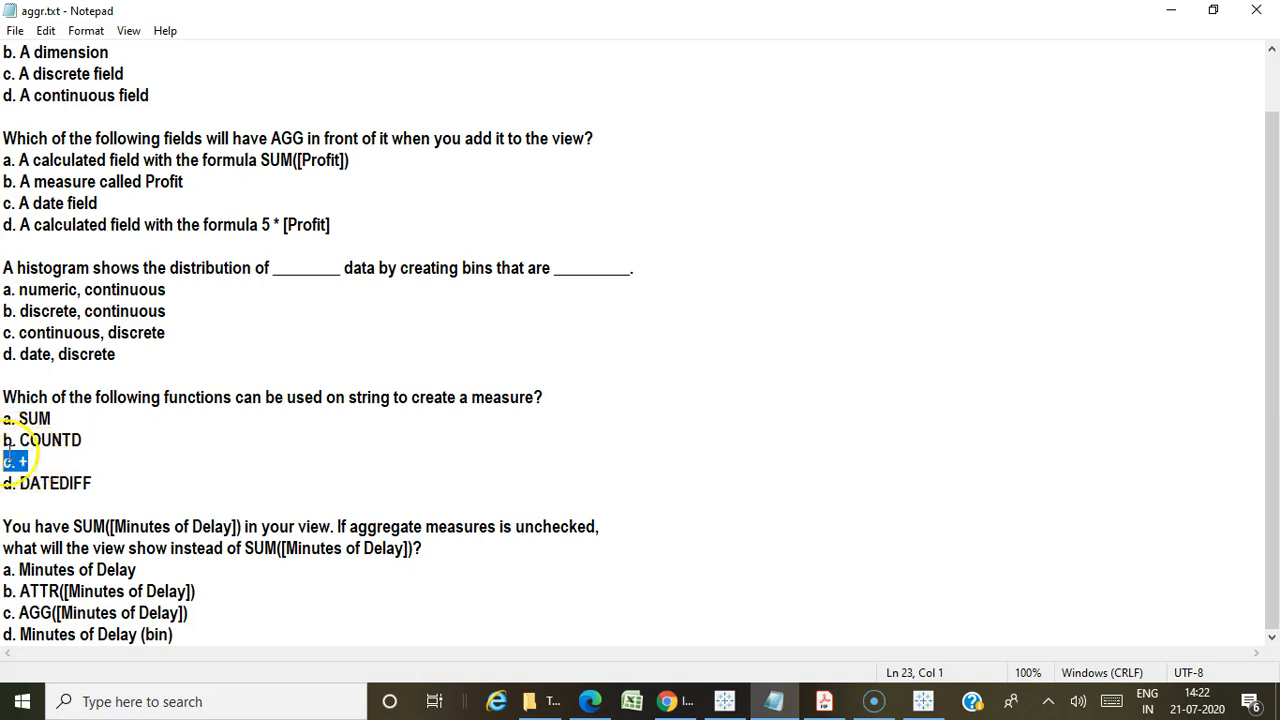
pyautogui.moveTo(93, 483); pyautogui.dragTo(4, 483)
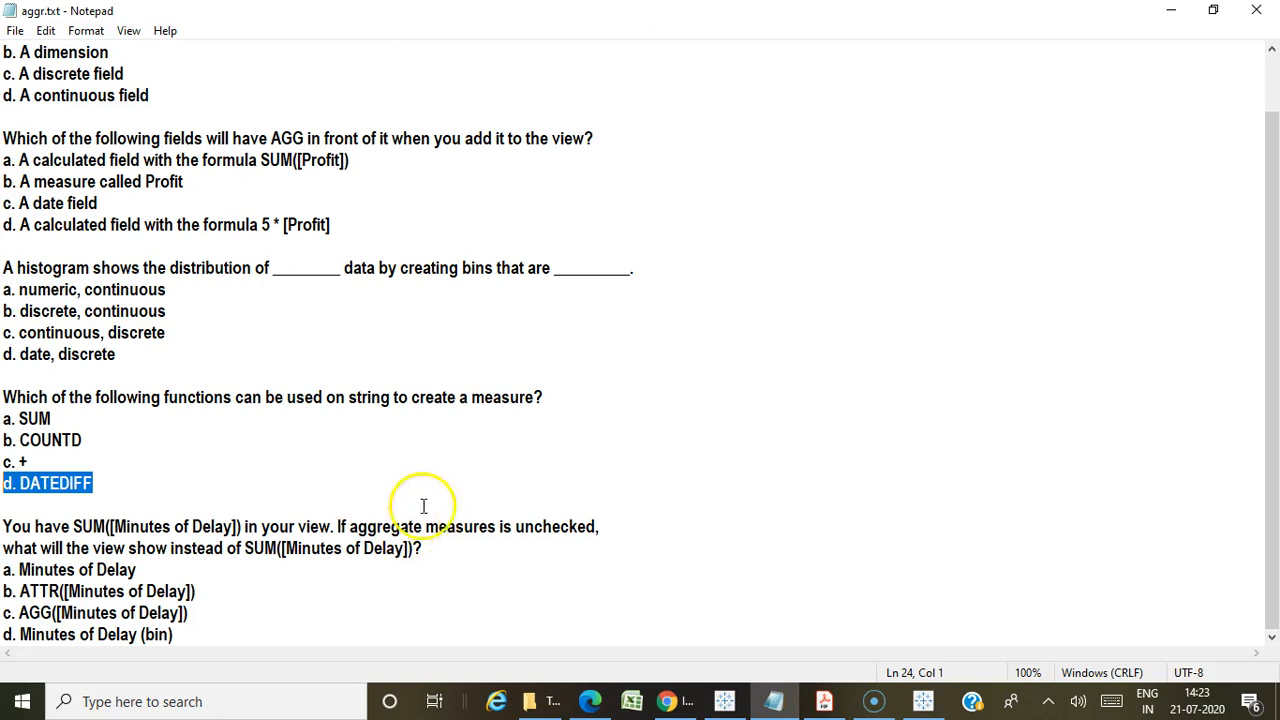
# Return to Tableau and find the Customer Name string dimension in the Superstore data.
pyautogui.click(922, 698)
pyautogui.rightClick(165, 325)
pyautogui.click(133, 374)
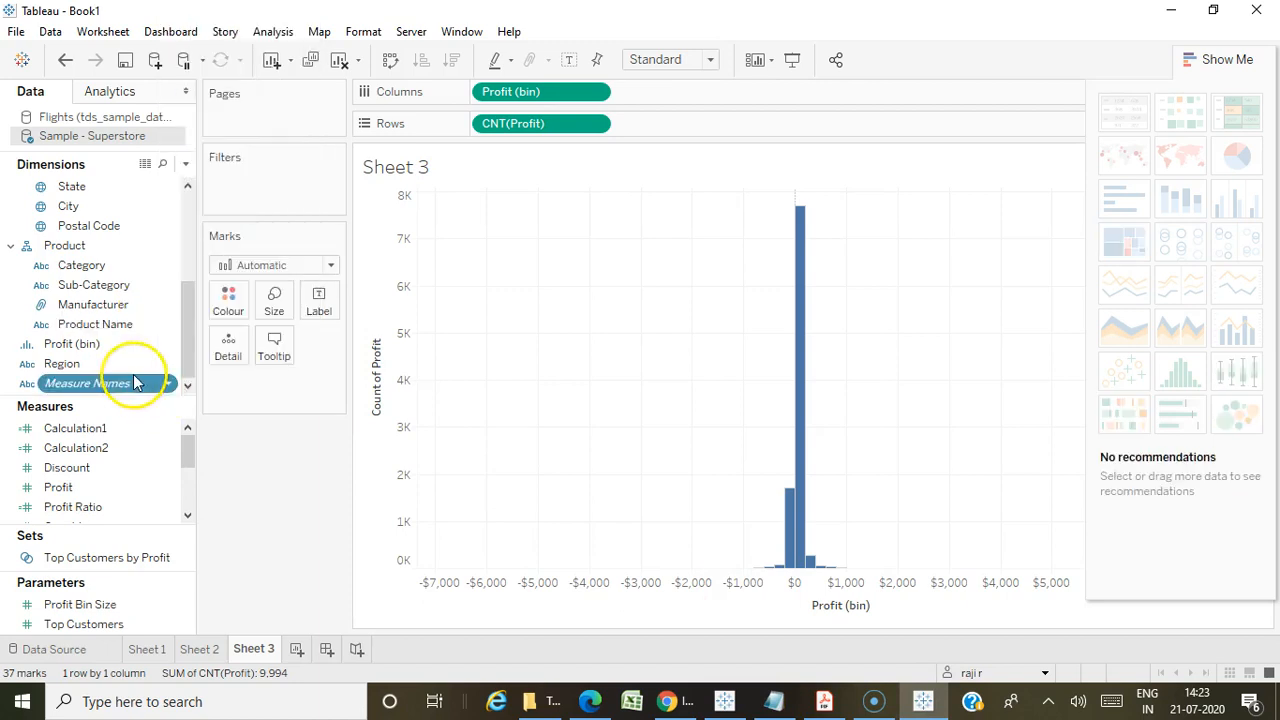
pyautogui.scroll(2, 125, 265)
pyautogui.scroll(2, 125, 265)
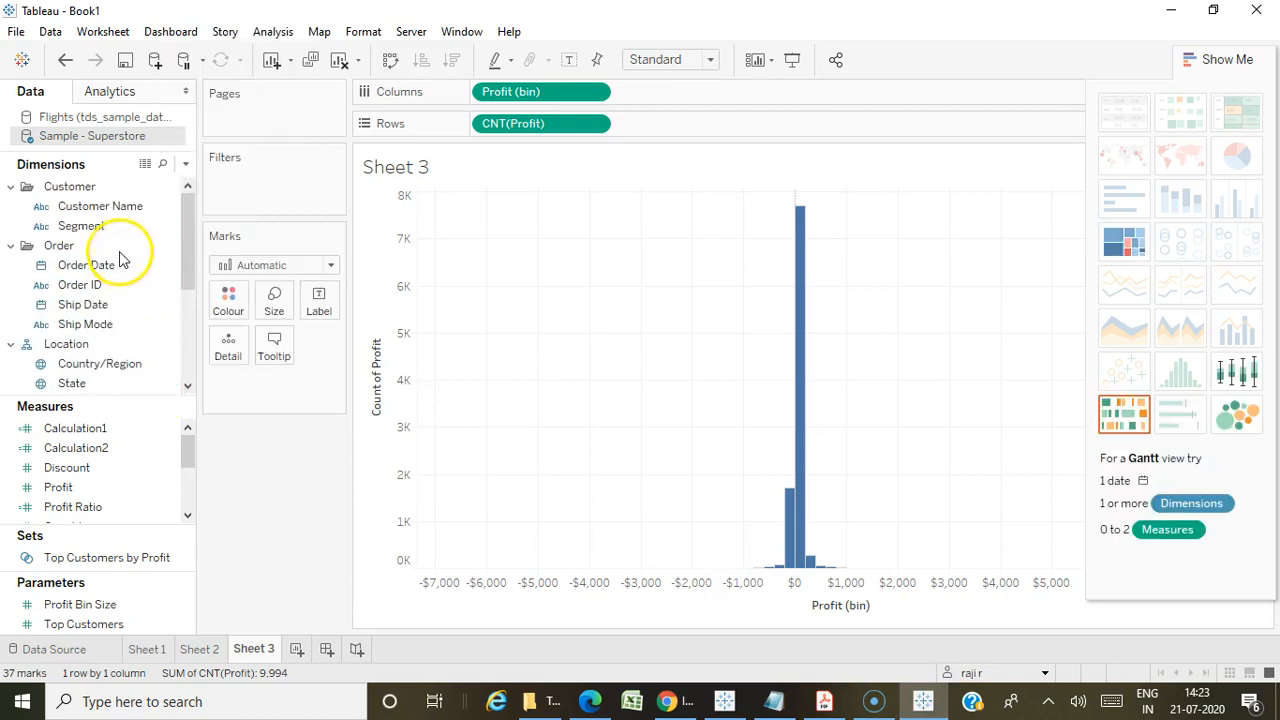
pyautogui.click(118, 206)
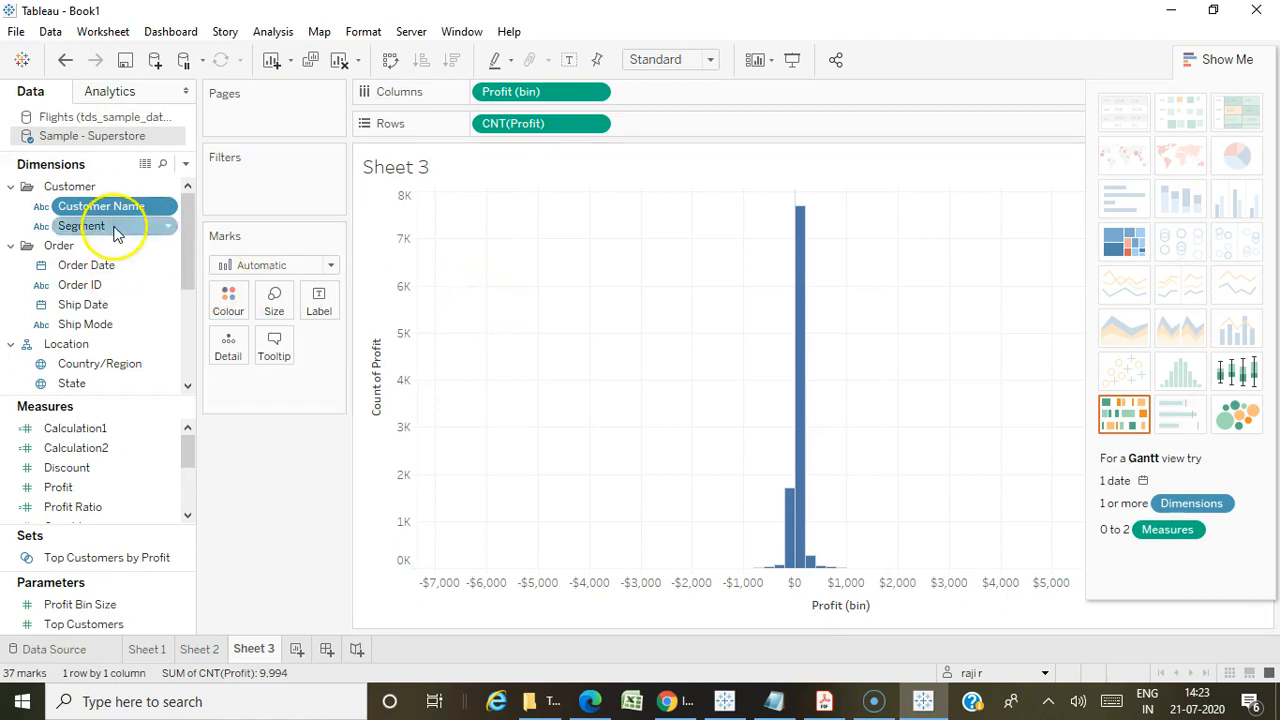
# Create a calculated field with the formula COUNTD([Customer Name]).
pyautogui.click(185, 164)
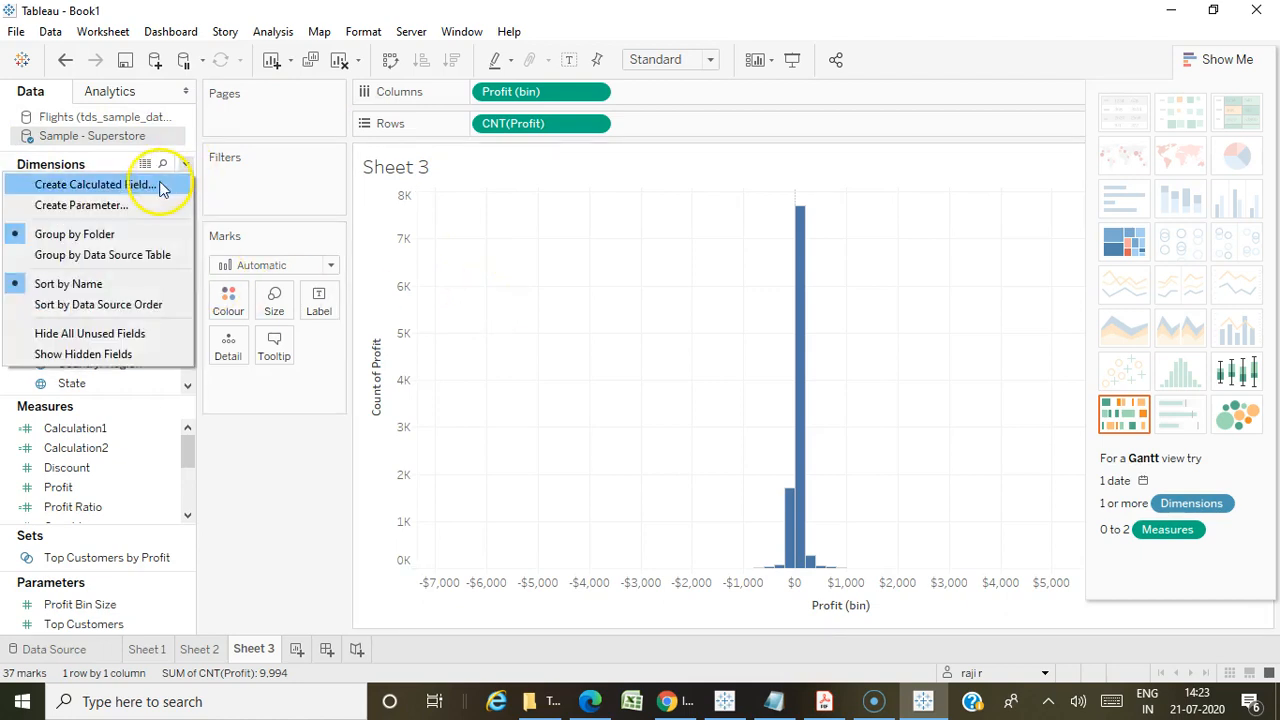
pyautogui.click(160, 181)
pyautogui.write('cou')
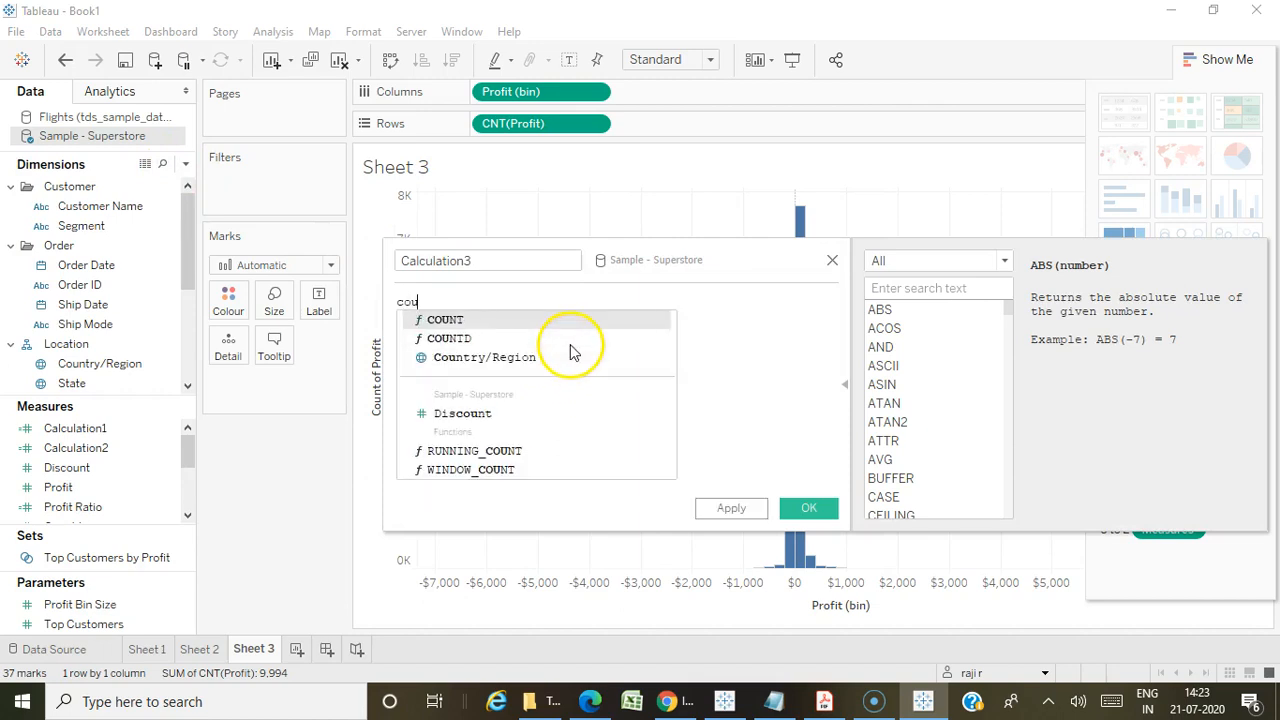
pyautogui.doubleClick(465, 338)
pyautogui.write('cu')
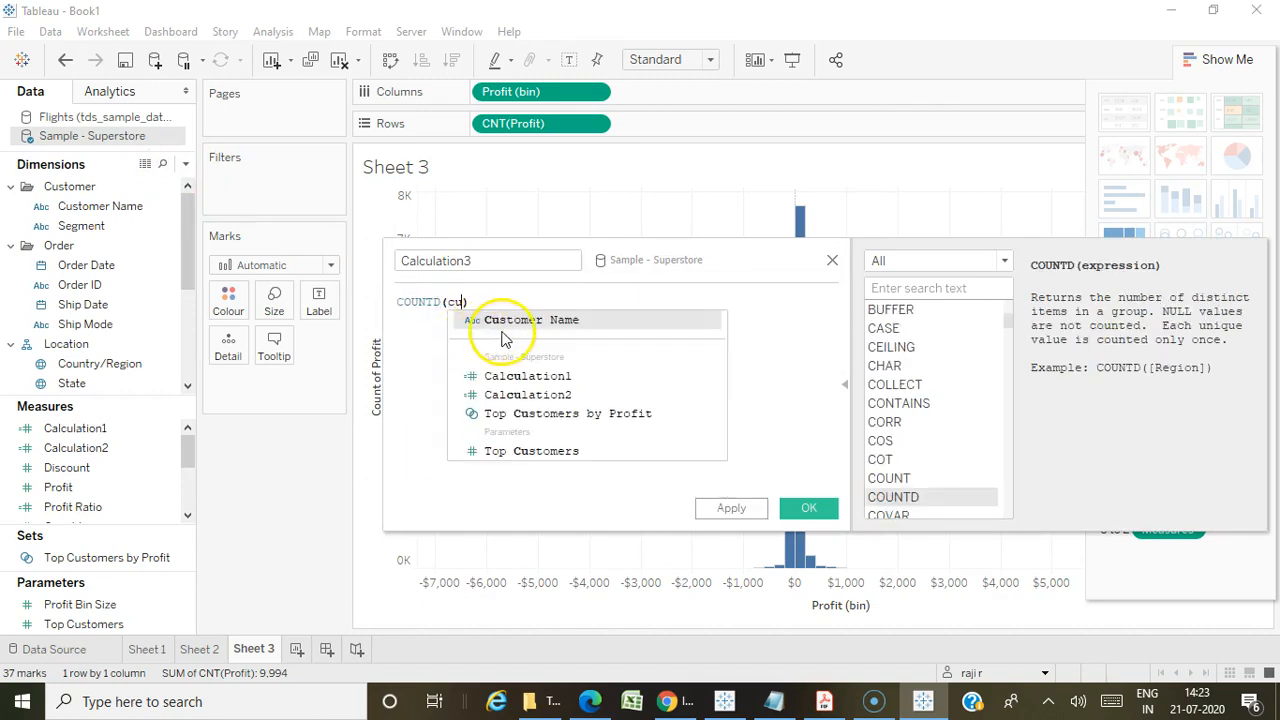
pyautogui.doubleClick(512, 318)
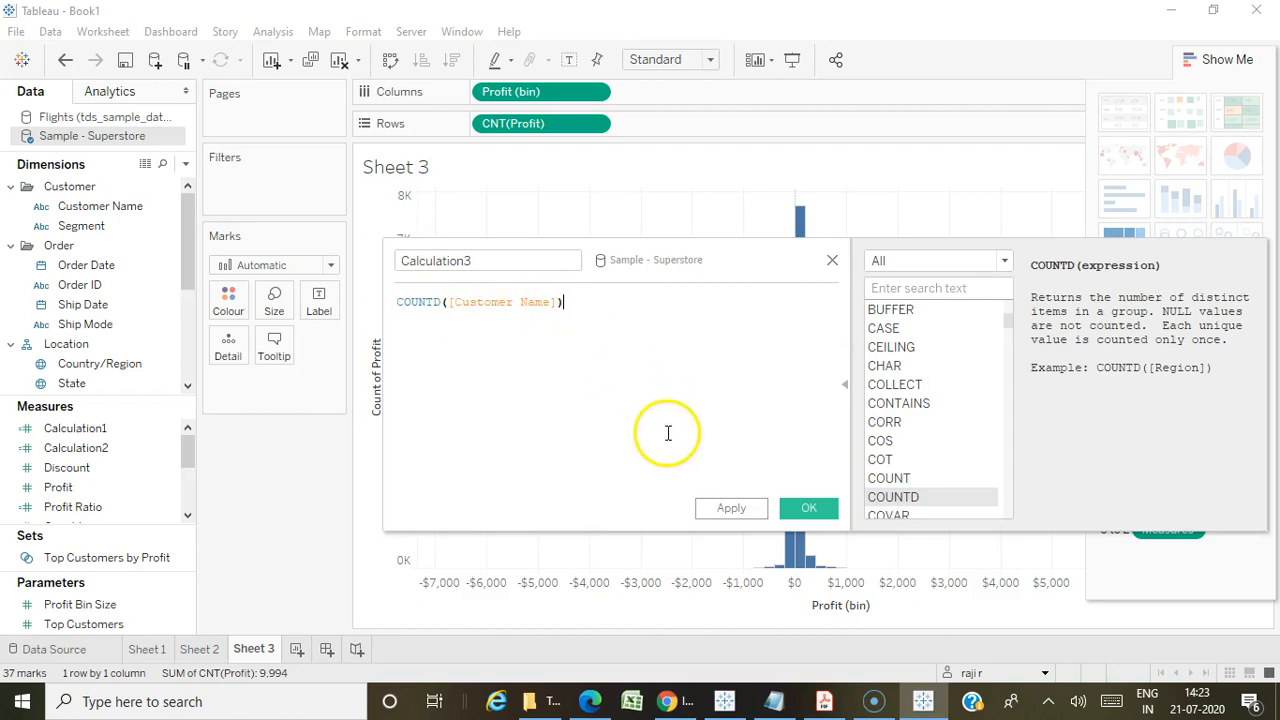
pyautogui.click(806, 509)
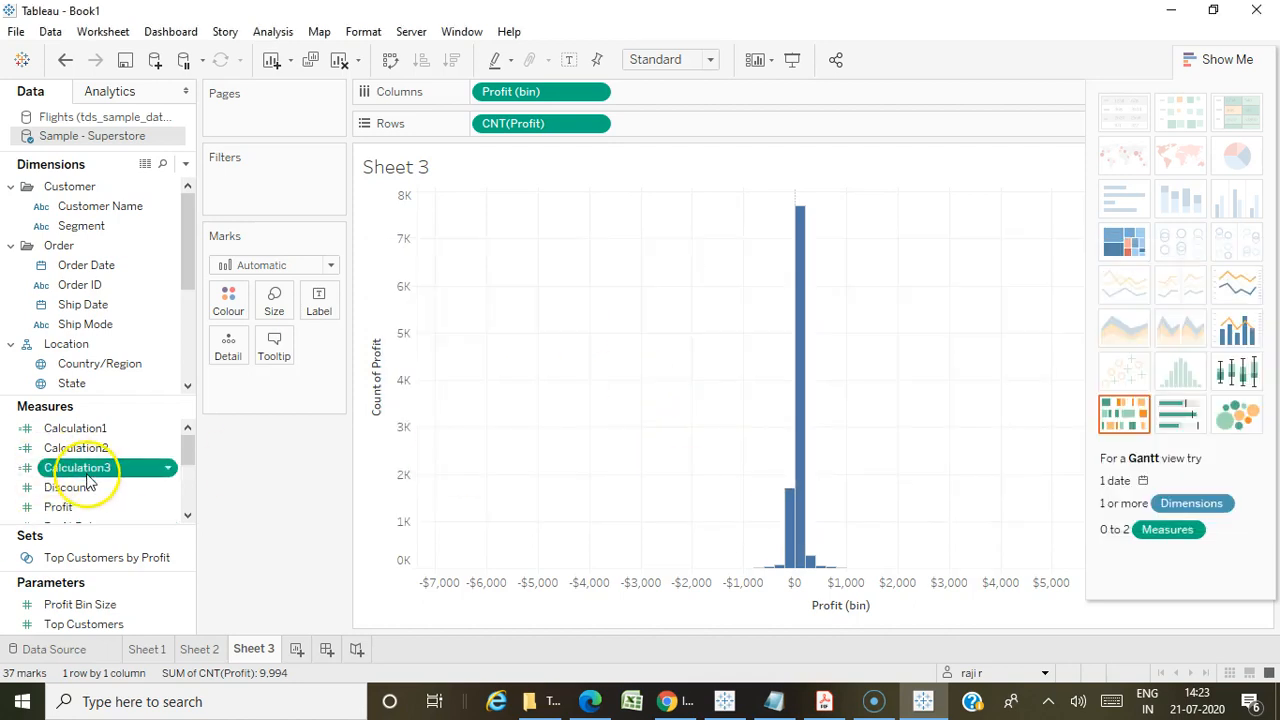
# Switch to aggr.txt and highlight a. SUM and b. COUNTD in the string question, followed by "Minutes of Delay" in the aggregate measures question.
pyautogui.rightClick(165, 203)
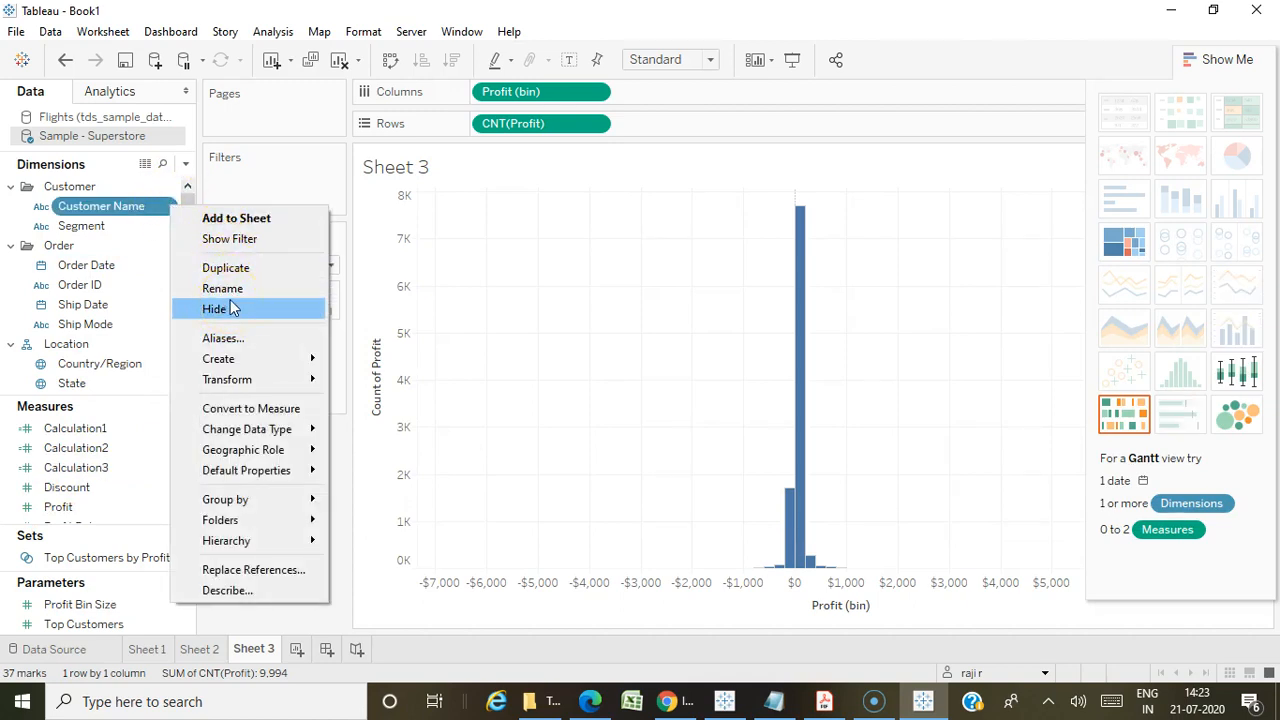
pyautogui.click(774, 700)
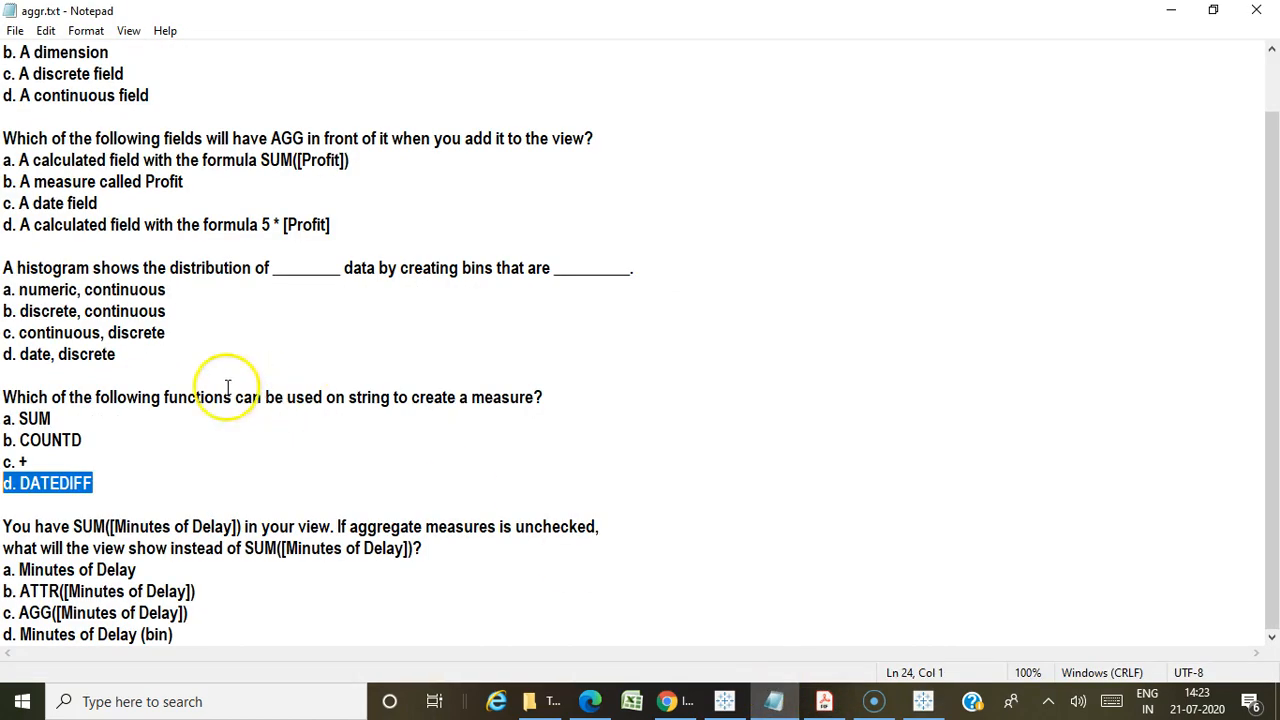
pyautogui.moveTo(94, 437); pyautogui.dragTo(4, 413)
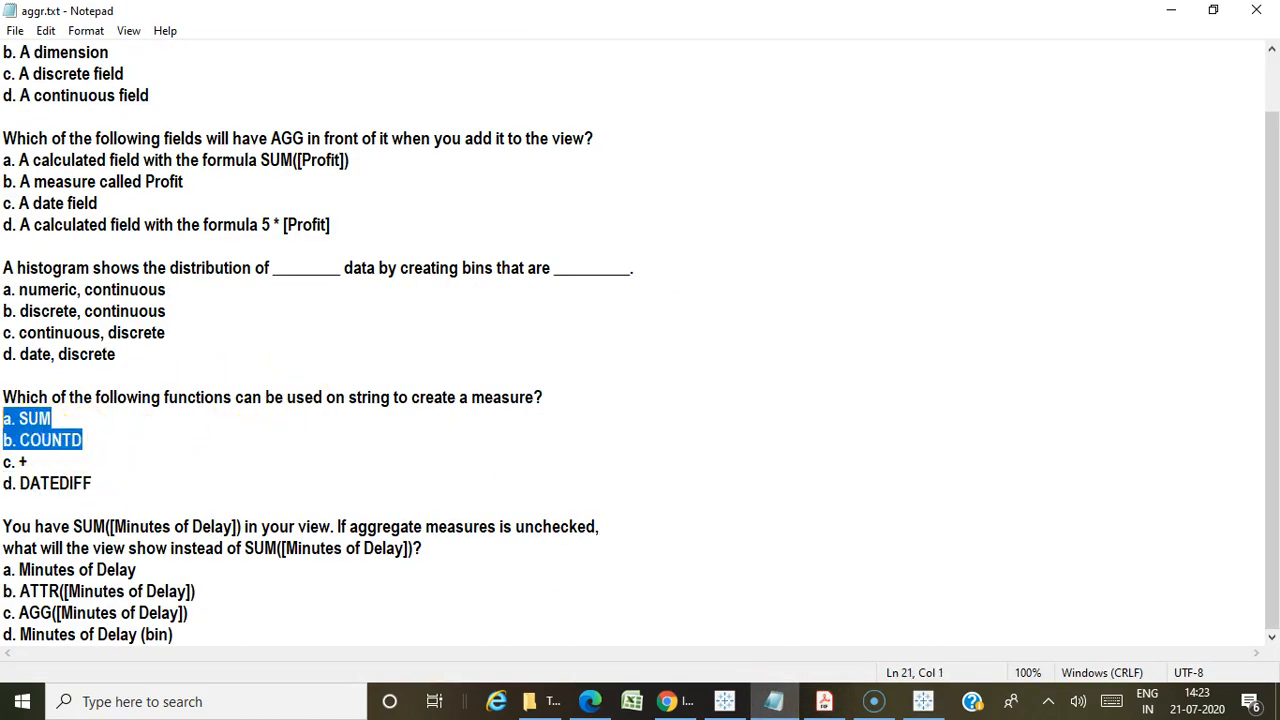
pyautogui.click(242, 608)
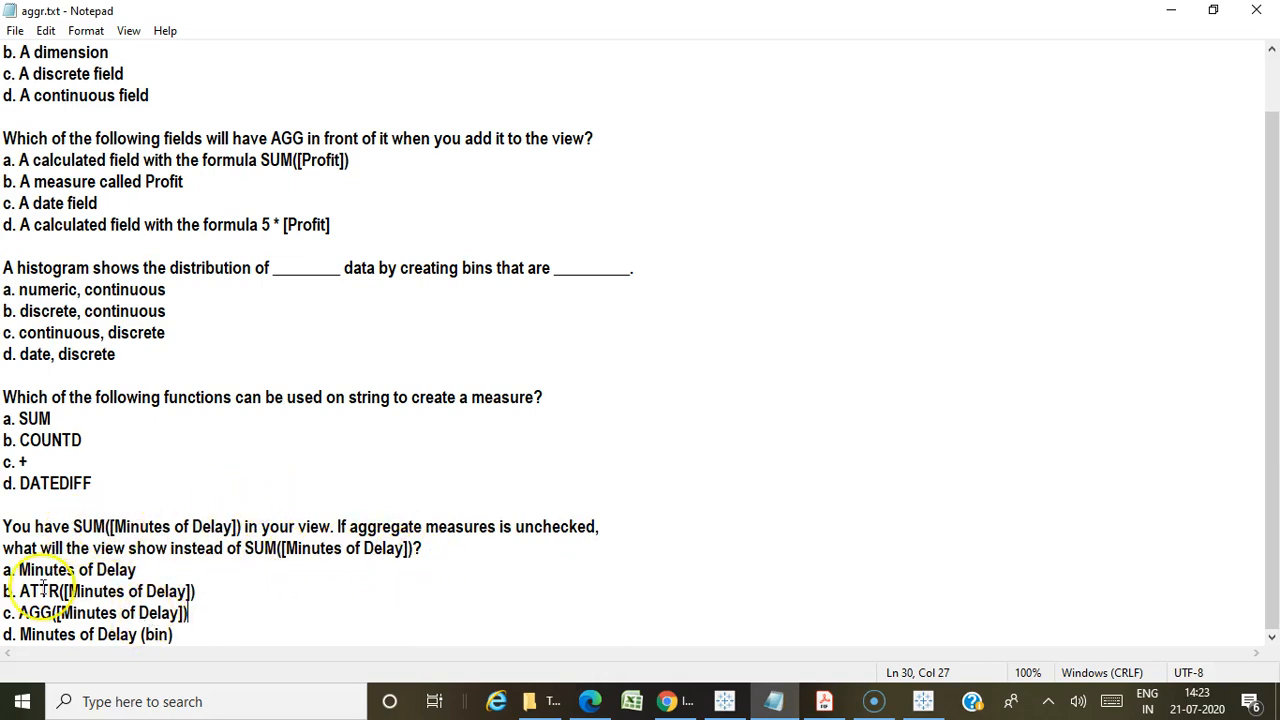
pyautogui.moveTo(19, 570); pyautogui.dragTo(137, 570)
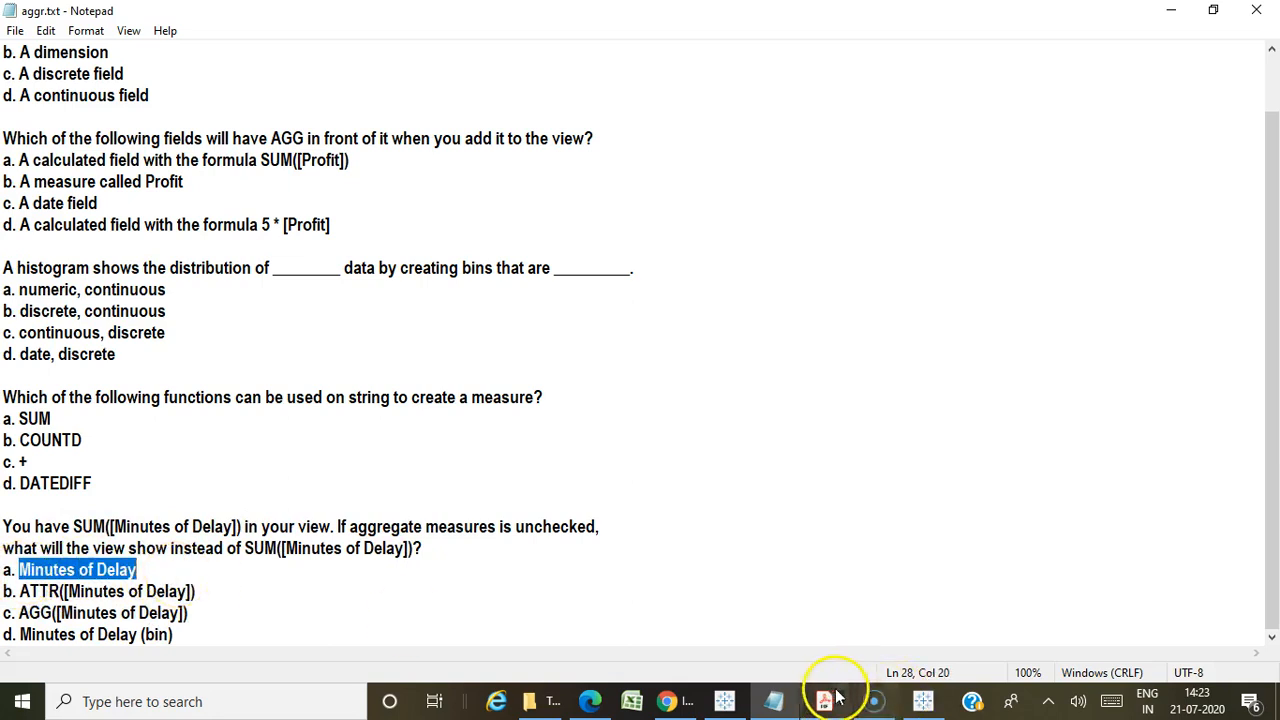
# Build a new Tableau worksheet with Minutes of Delay from the Flights data on Rows, and turn off Aggregate Measures.
pyautogui.click(912, 700)
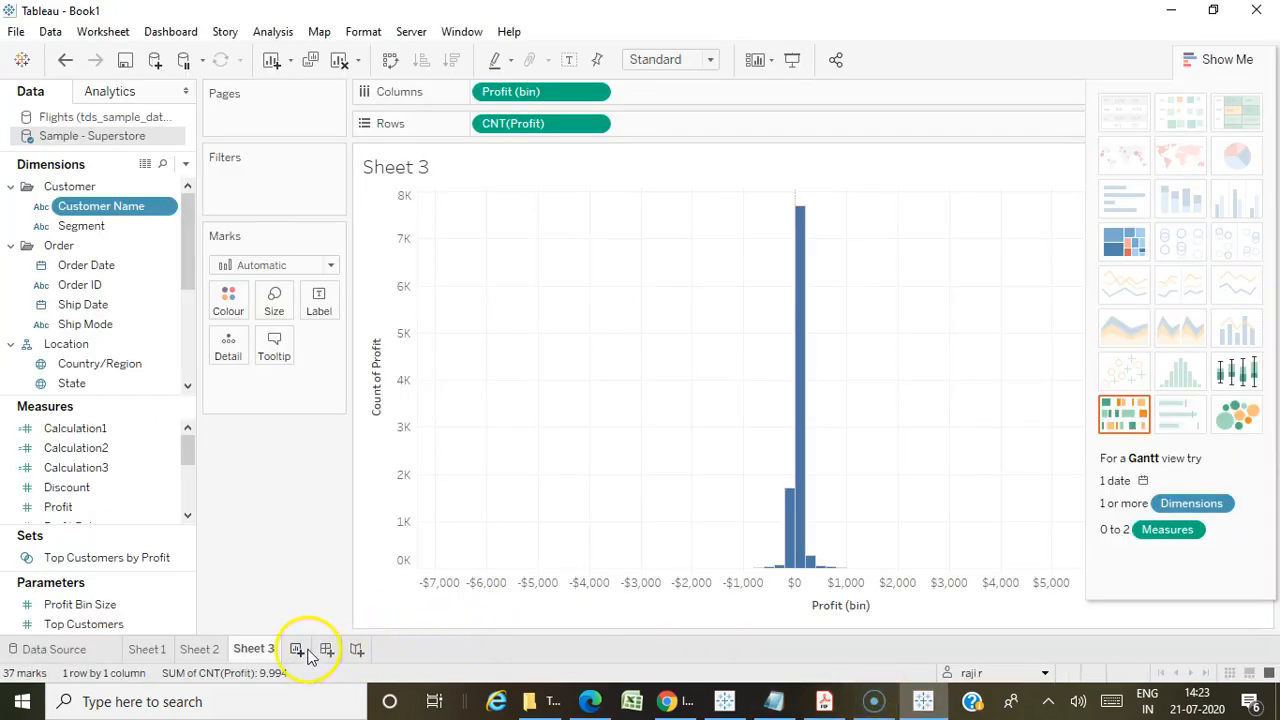
pyautogui.click(298, 651)
pyautogui.click(105, 118)
pyautogui.moveTo(160, 452)
pyautogui.mouseDown()
pyautogui.moveTo(100, 432)
pyautogui.moveTo(683, 106)
pyautogui.moveTo(626, 138)
pyautogui.mouseUp()
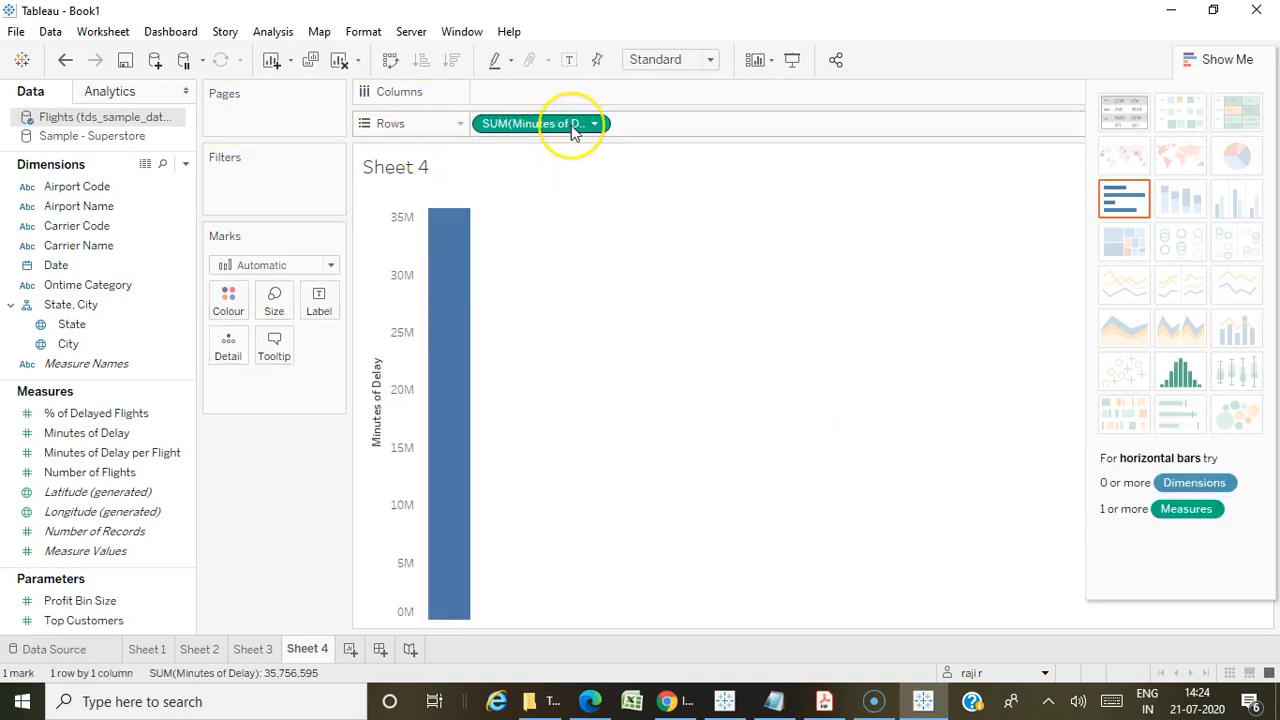
pyautogui.click(285, 35)
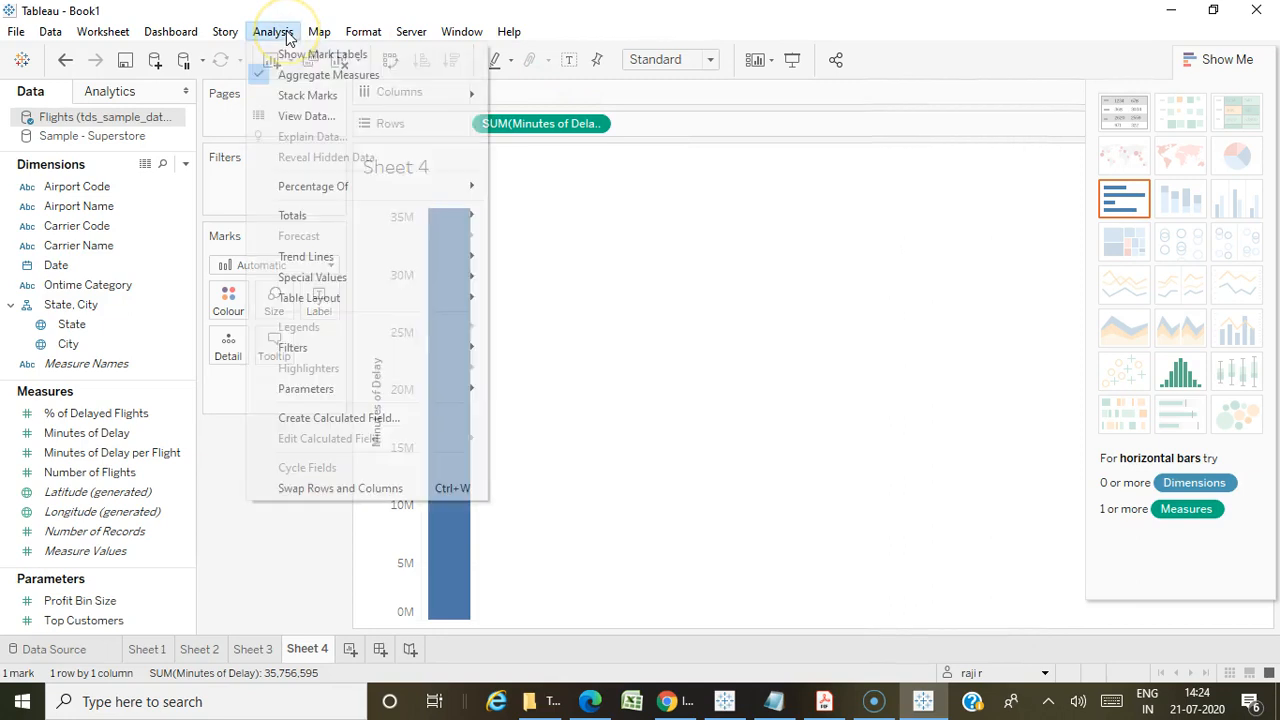
pyautogui.click(305, 80)
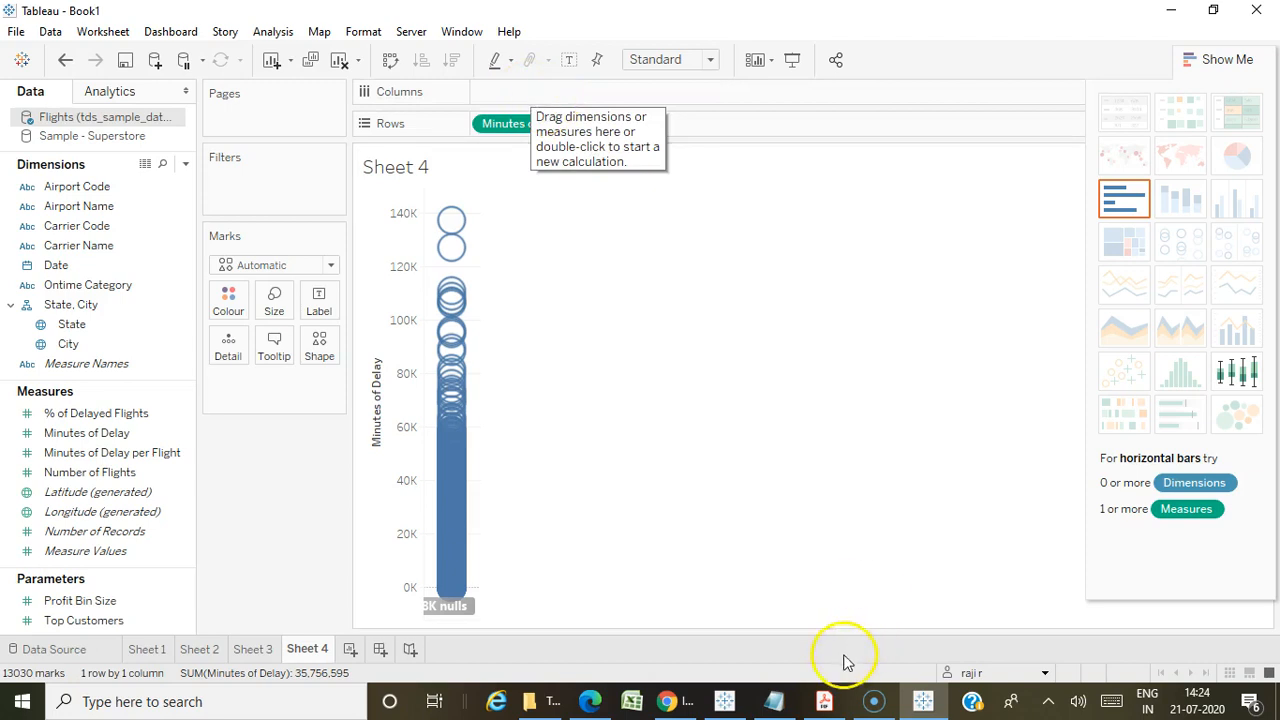
# Compare the "Minutes of Delay" option in aggr.txt with the Tableau view, and switch to DesktopSpecialist_ExamGuide.pdf in Acrobat Reader.
pyautogui.click(776, 703)
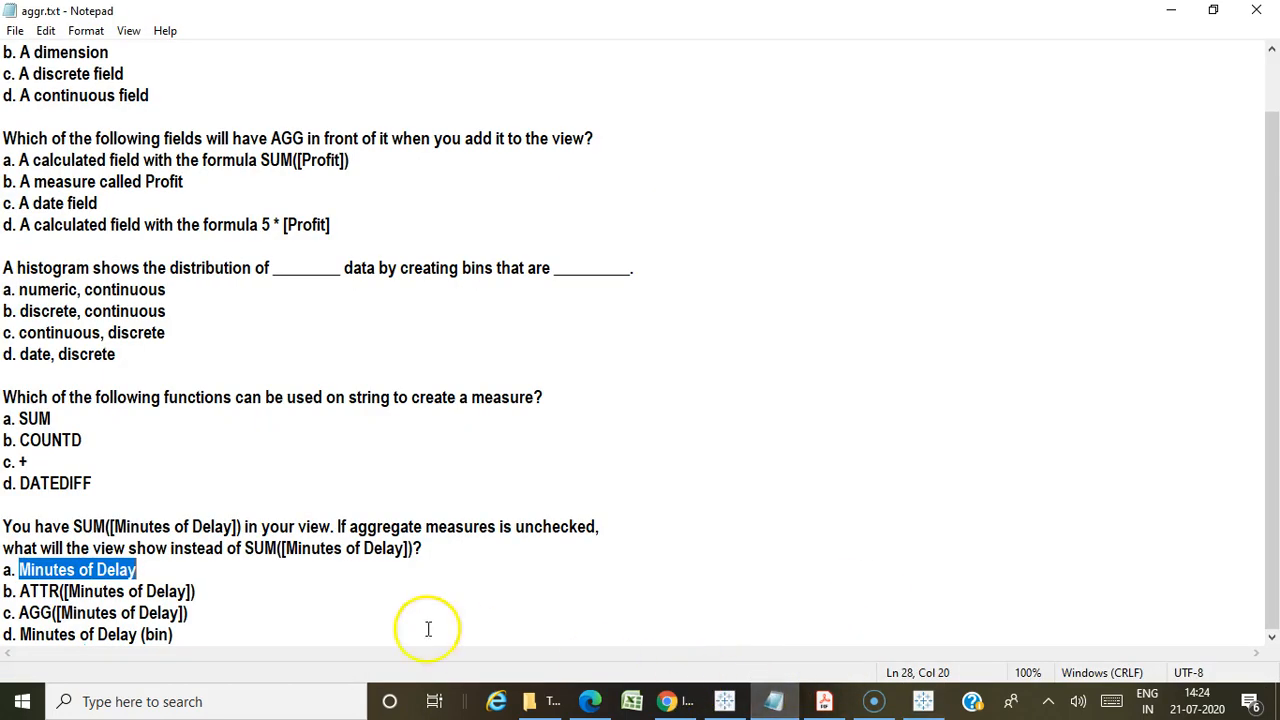
pyautogui.click(928, 695)
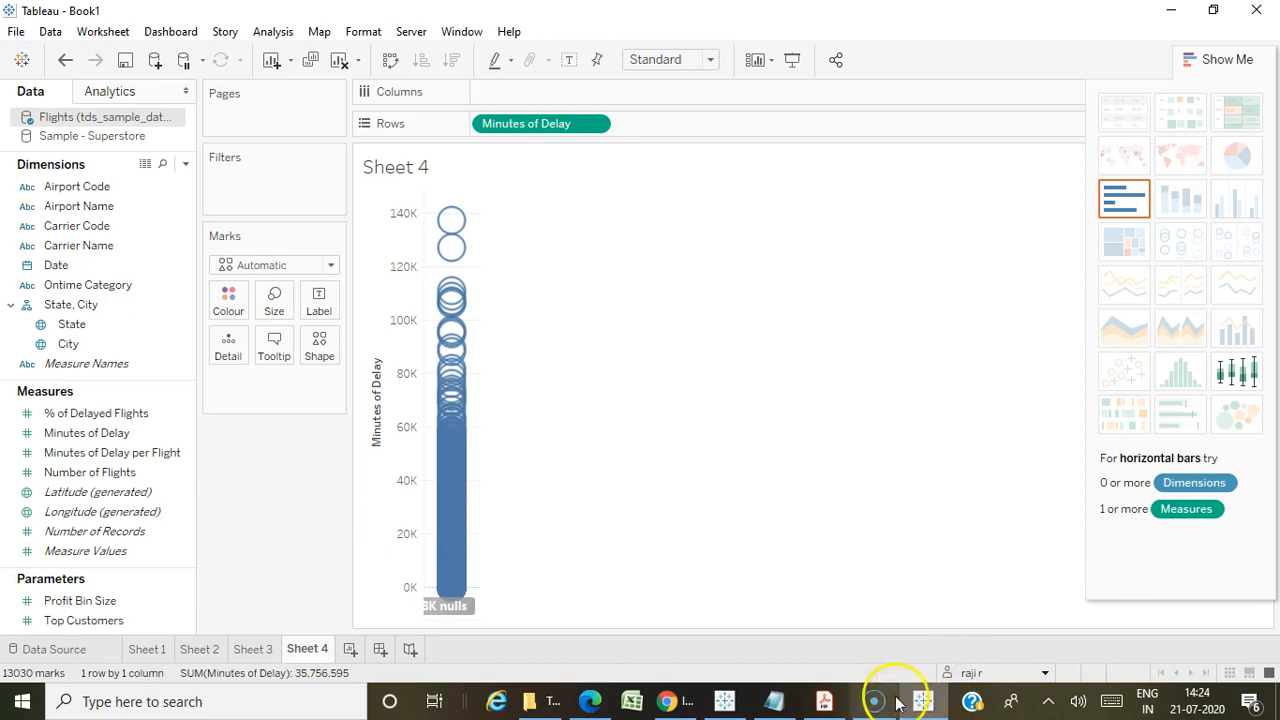
pyautogui.click(824, 701)
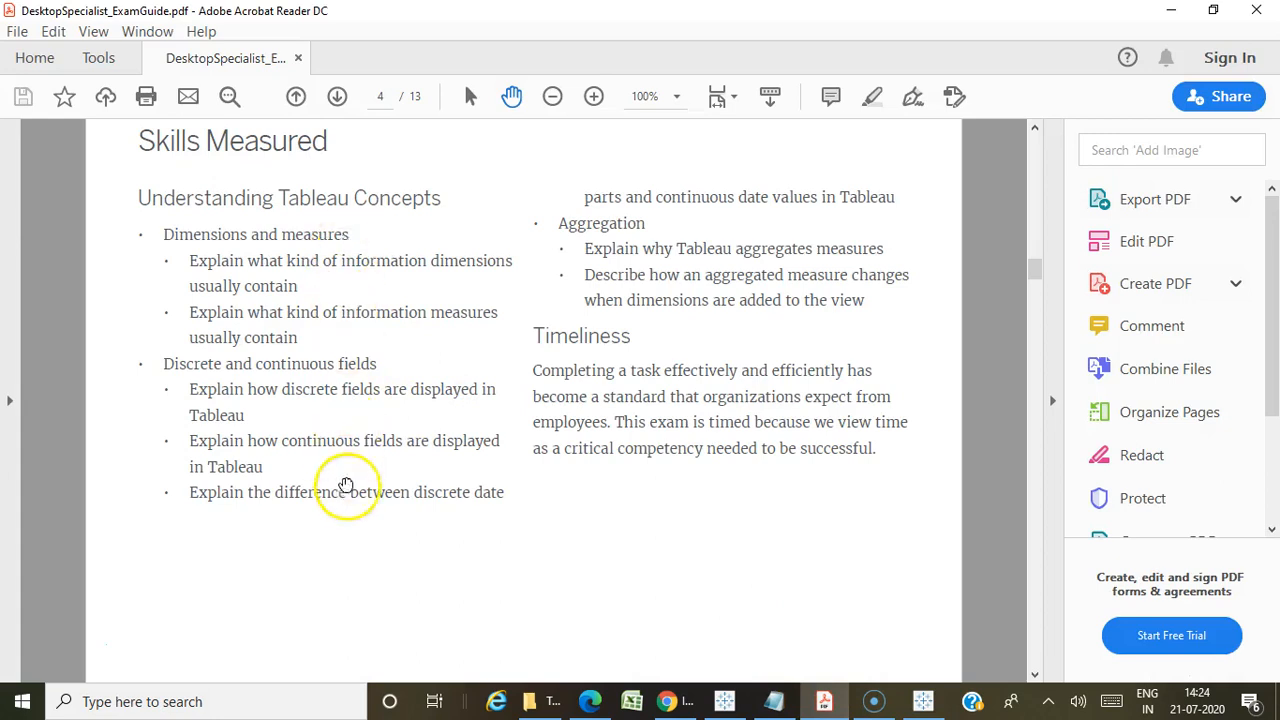